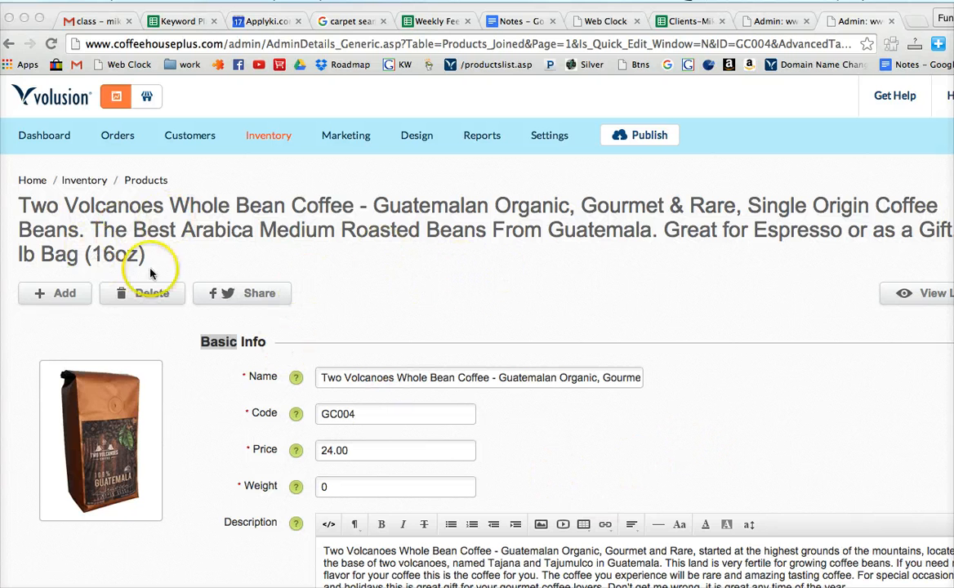
Copy "Two Volcanoes Whole Bean Coffee - Guatemalan Organic" from the product's Name field
click(19, 204)
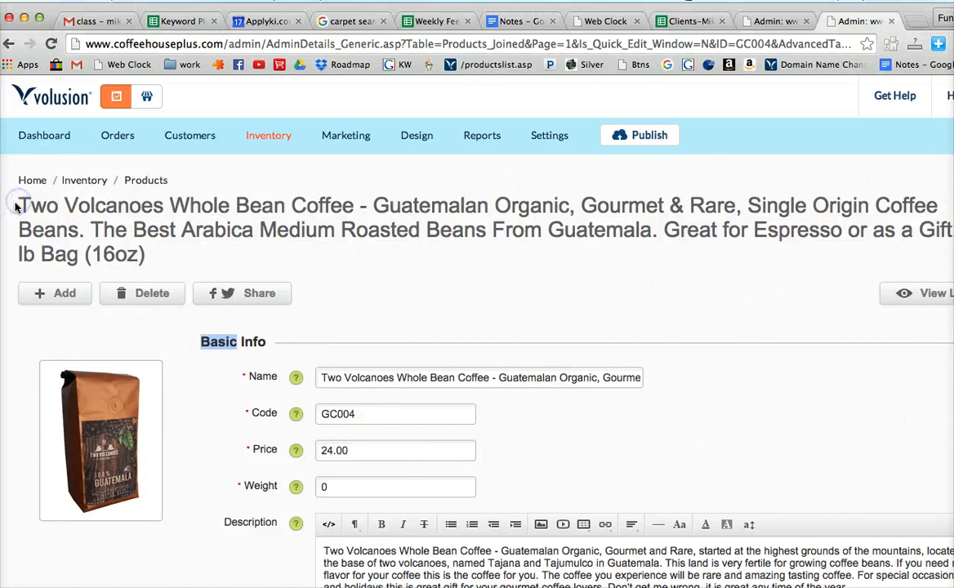
drag(20, 204, 147, 254)
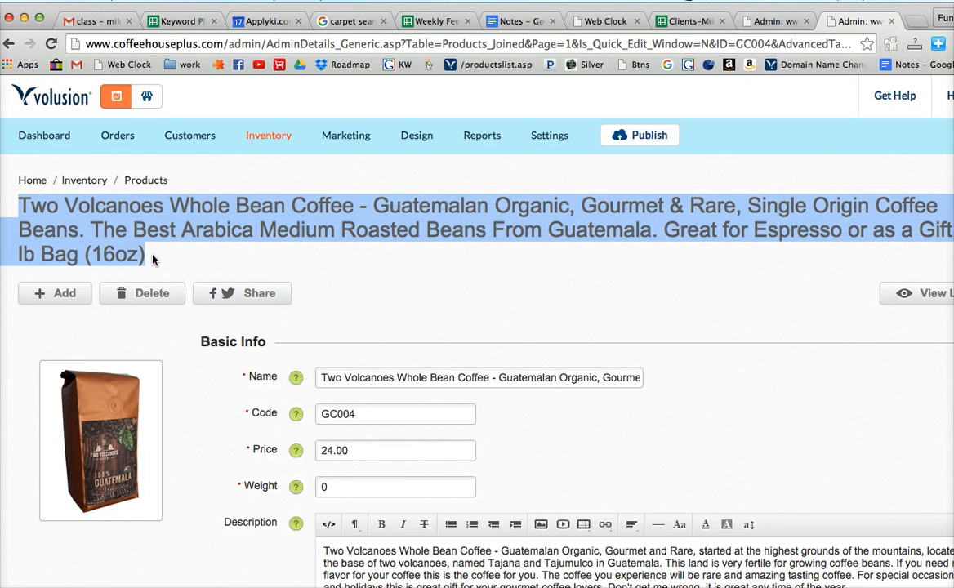
click(457, 252)
click(369, 379)
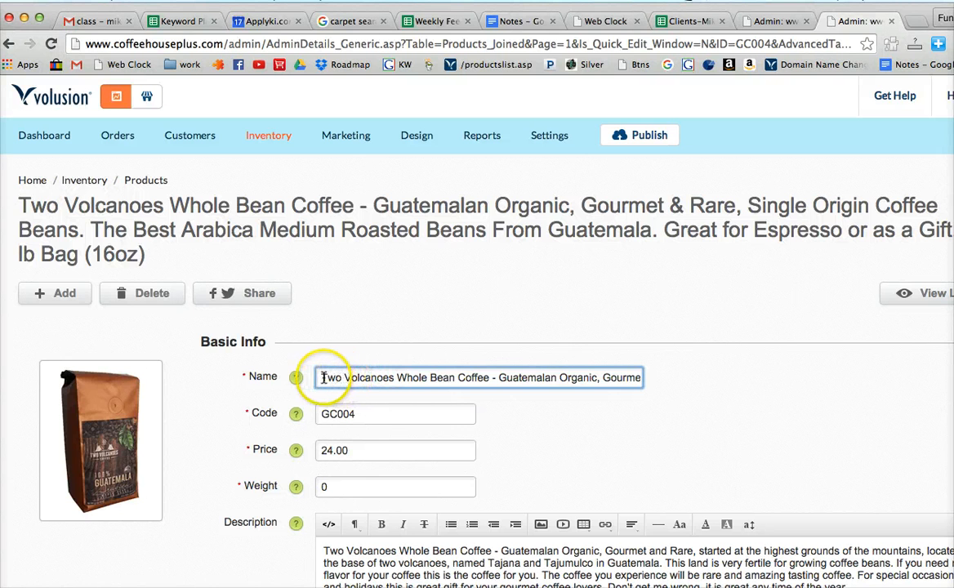
drag(322, 377, 607, 377)
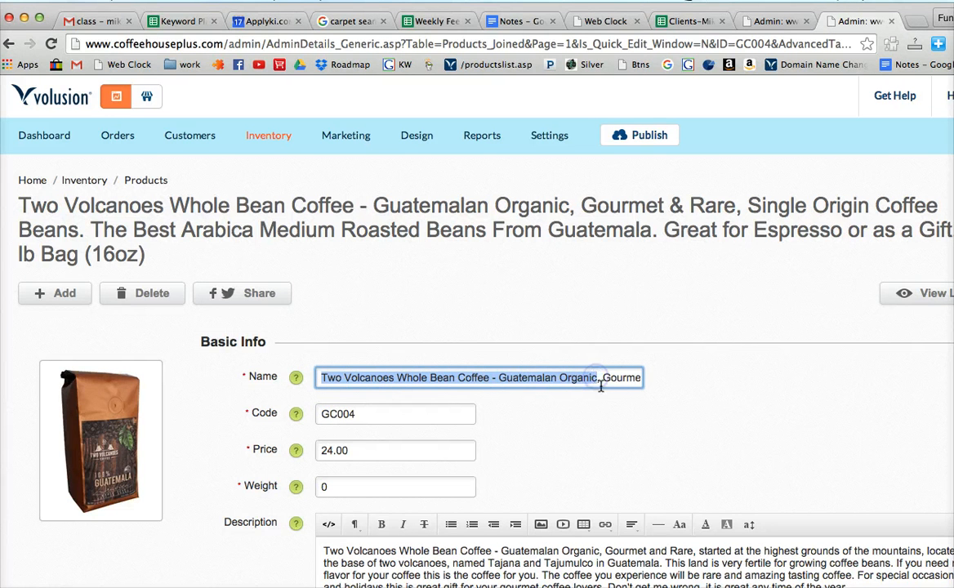
right_click(494, 383)
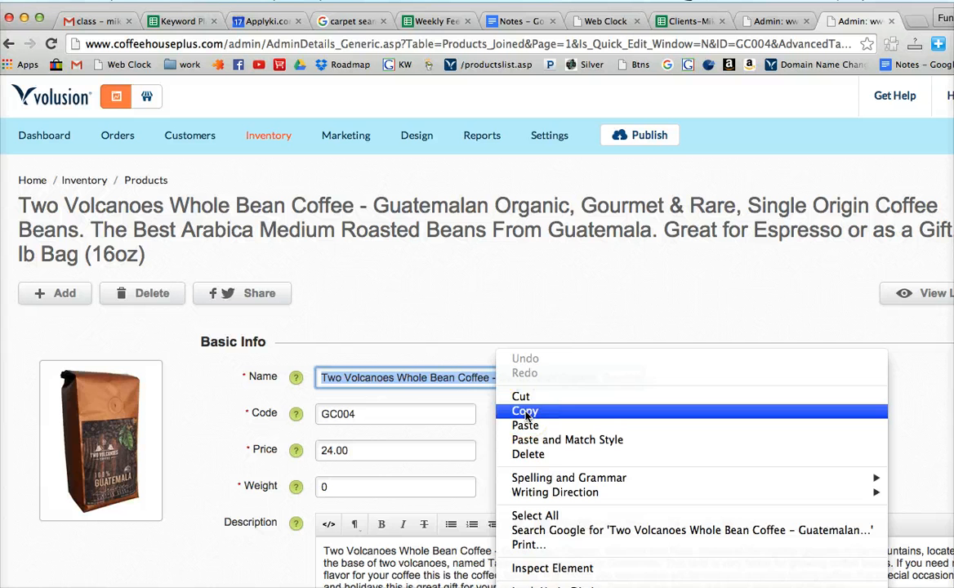
click(525, 410)
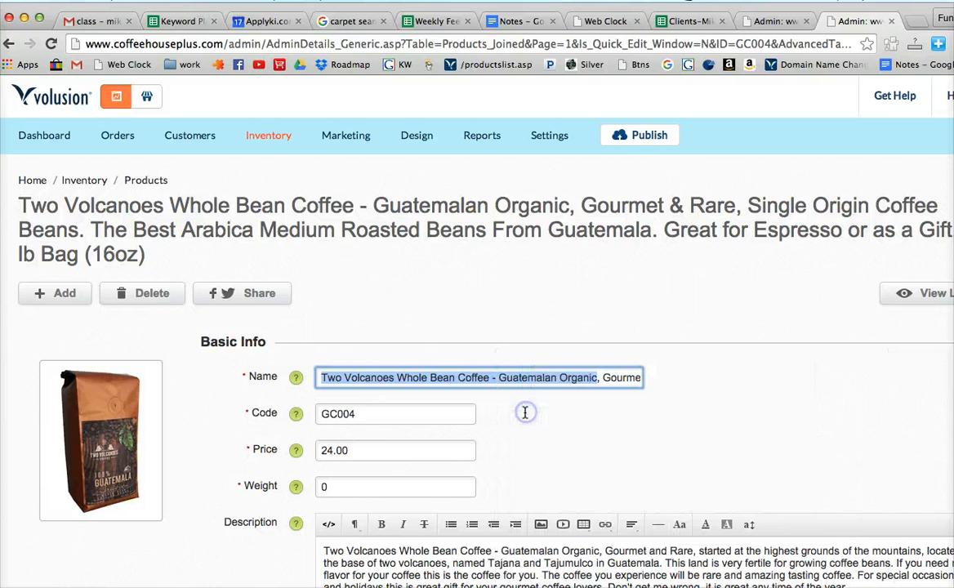
Switch to the Keyword Planner spreadsheet, search the sheet for "organic coffee", and clear the search term
click(178, 21)
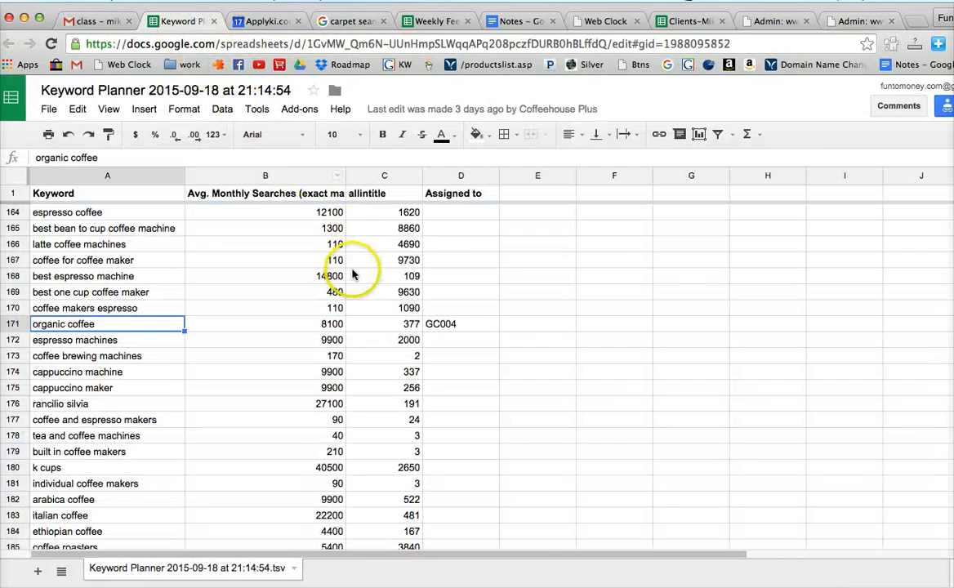
key(super+f)
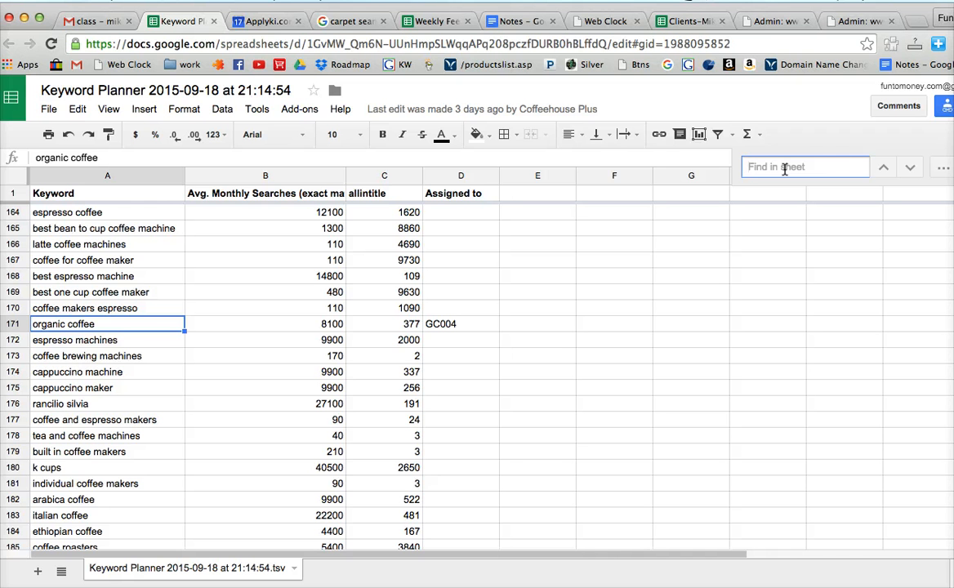
text(organi)
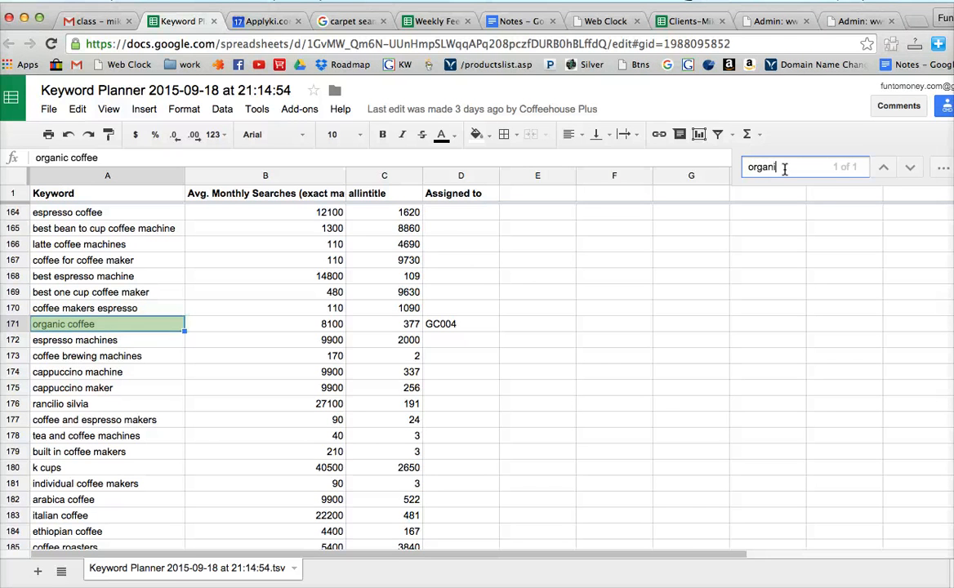
text(c coffee)
key(BackSpace)
key(BackSpace)
key(BackSpace)
key(BackSpace)
key(BackSpace)
key(BackSpace)
key(BackSpace)
key(BackSpace)
key(BackSpace)
key(BackSpace)
key(BackSpace)
key(BackSpace)
key(BackSpace)
key(BackSpace)
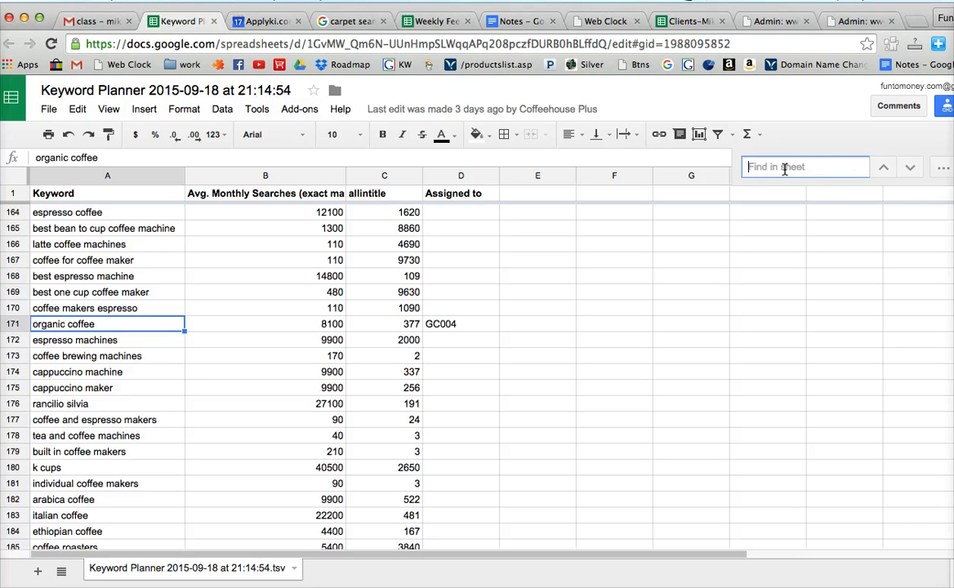
Paste the copied product name into the sheet search and trim it to search for "Guatemalan coffee"
key(ctrl+v)
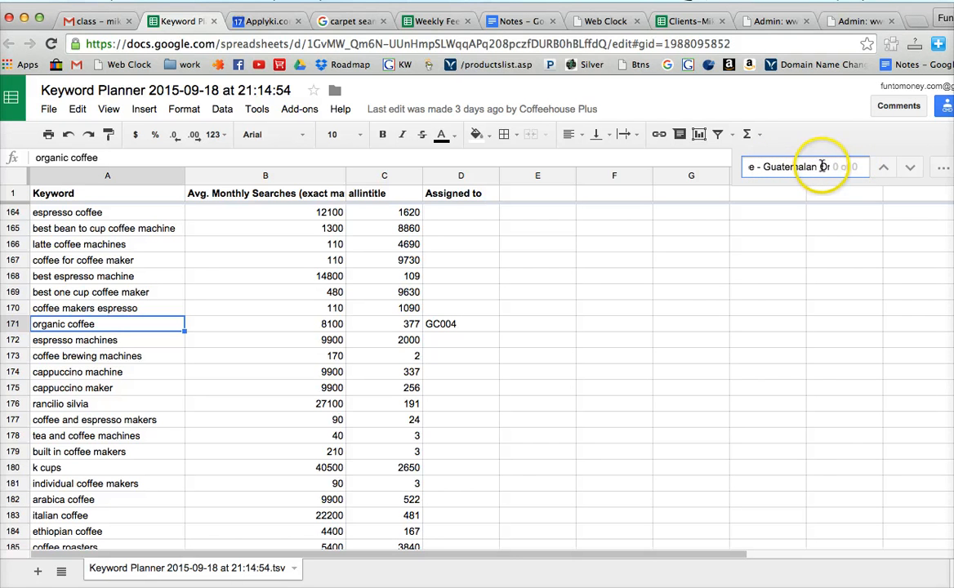
double_click(822, 166)
key(BackSpace)
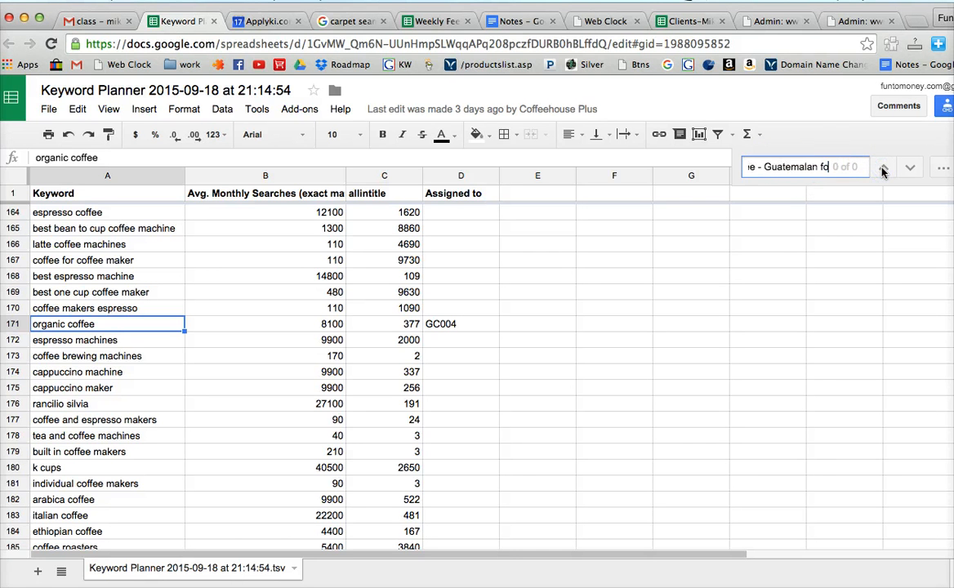
text(coffee)
drag(754, 166, 652, 160)
key(BackSpace)
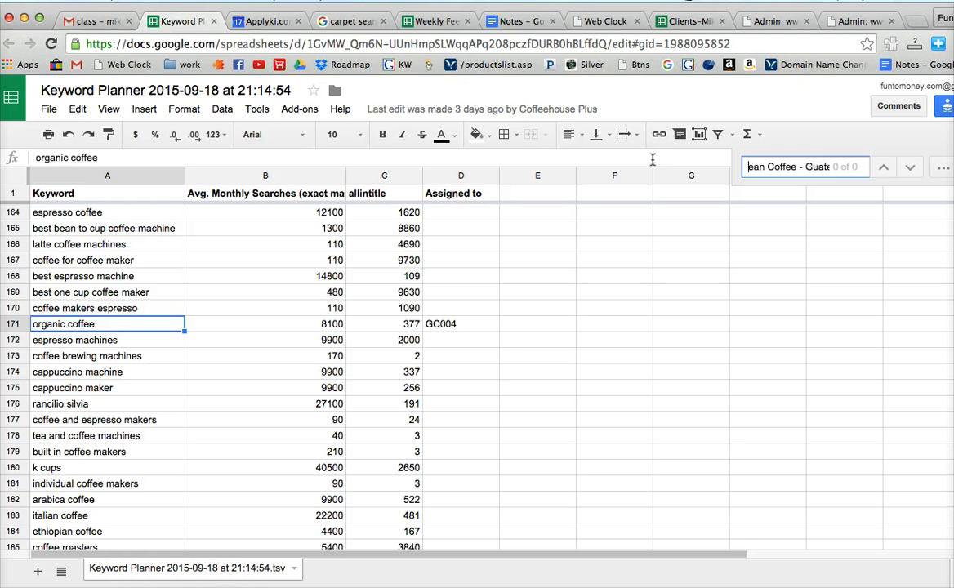
key(Delete)
key(Delete)
key(Delete)
key(Delete)
key(Delete)
key(Delete)
key(Delete)
key(Delete)
key(Delete)
key(Delete)
key(Delete)
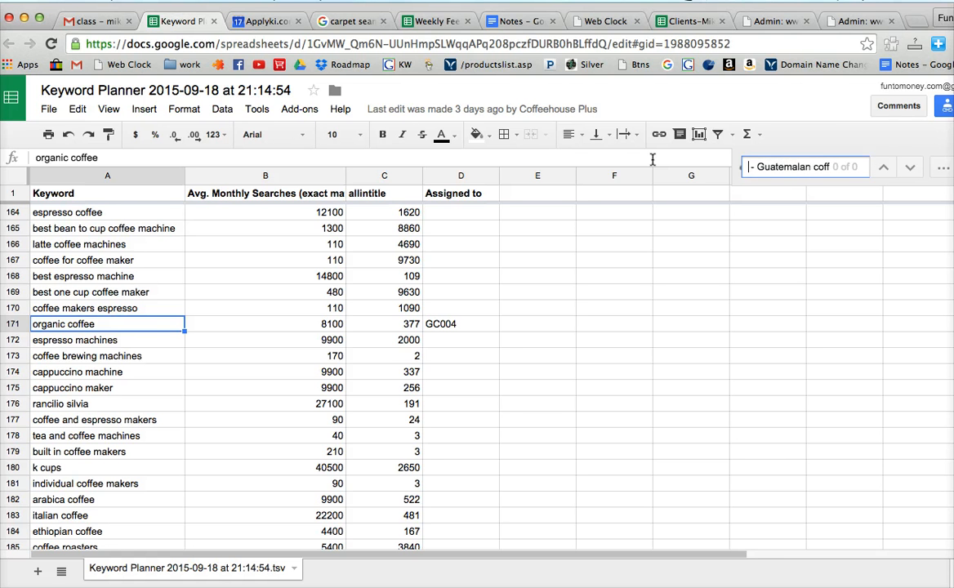
key(Delete)
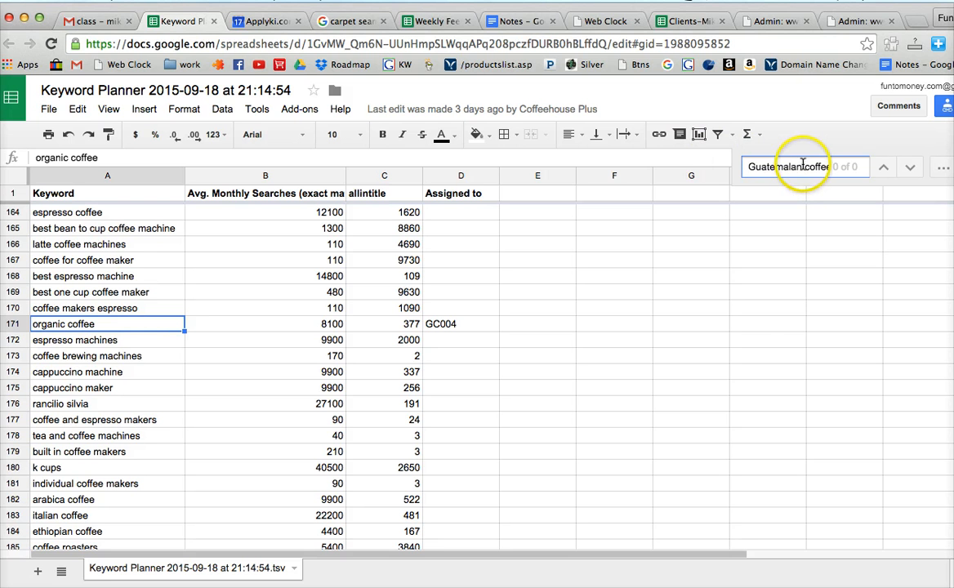
Search the keyword sheet for "whole bean coffee"
drag(802, 167, 748, 167)
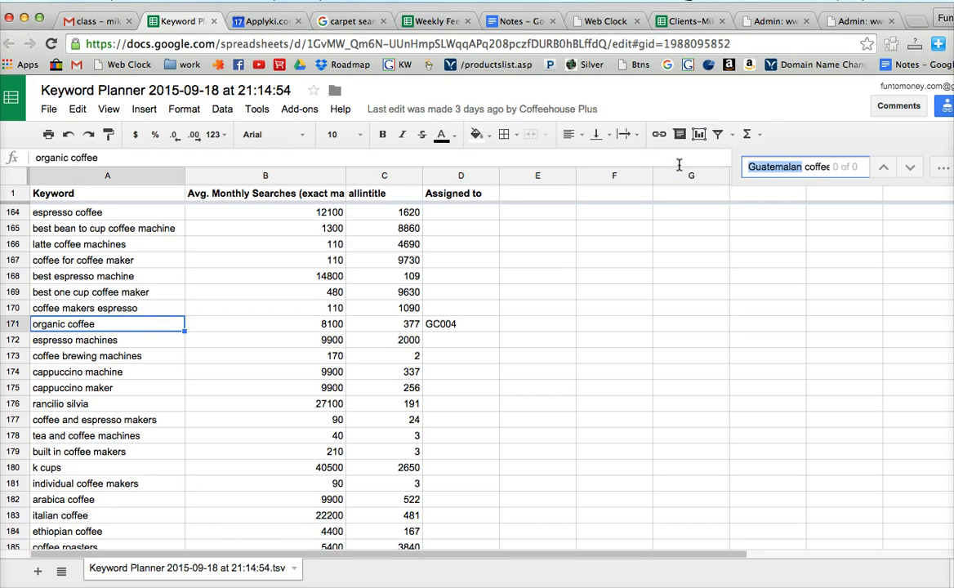
text(;who)
key(BackSpace)
key(BackSpace)
key(BackSpace)
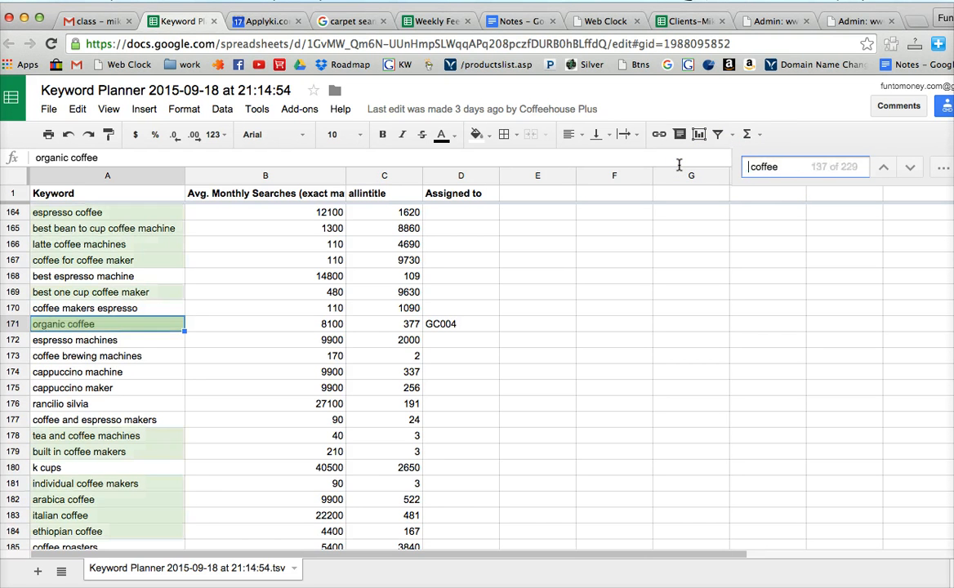
text(whole bean)
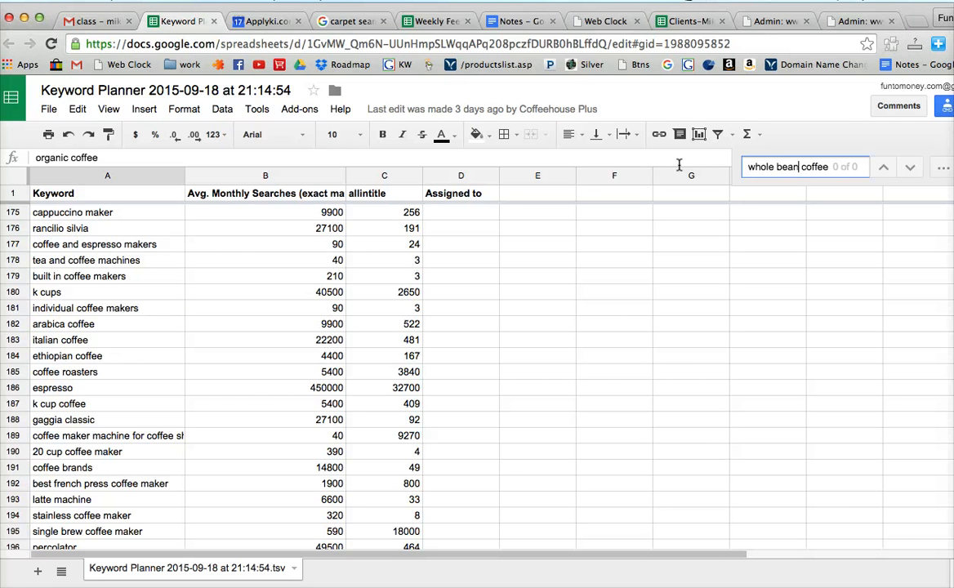
Search the keyword sheet for "two volcanoes coffee", then clear and close the search
drag(748, 168, 798, 167)
text(two volcanoes)
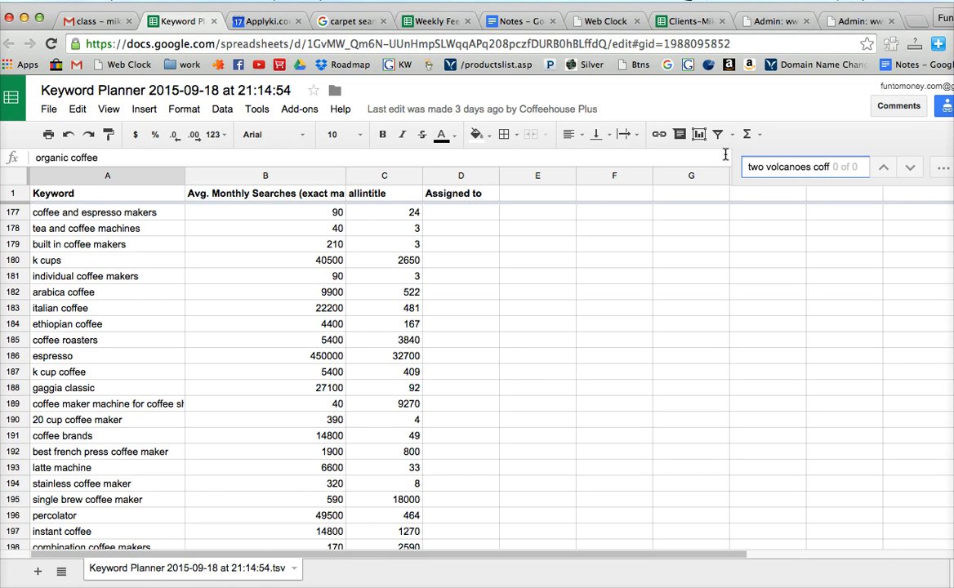
click(733, 169)
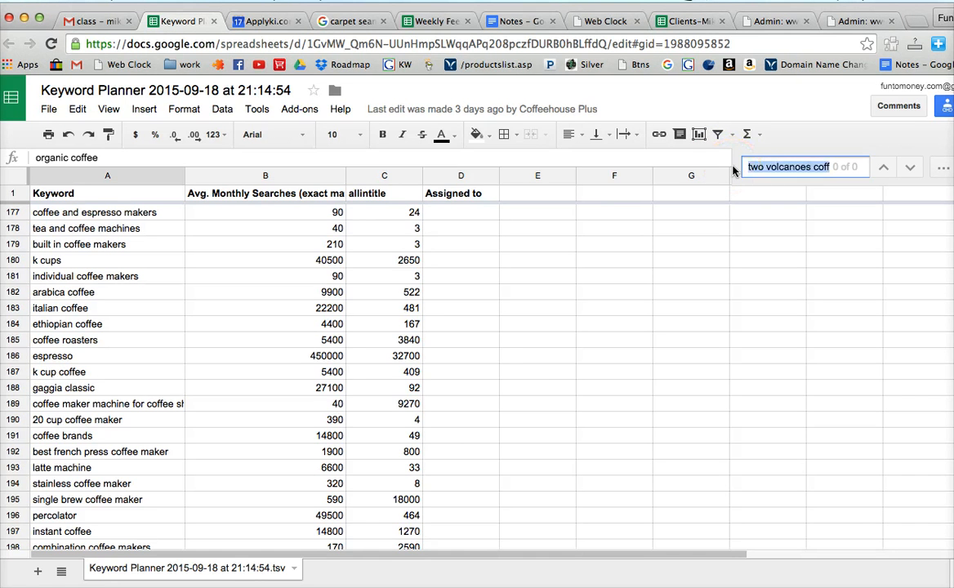
key(BackSpace)
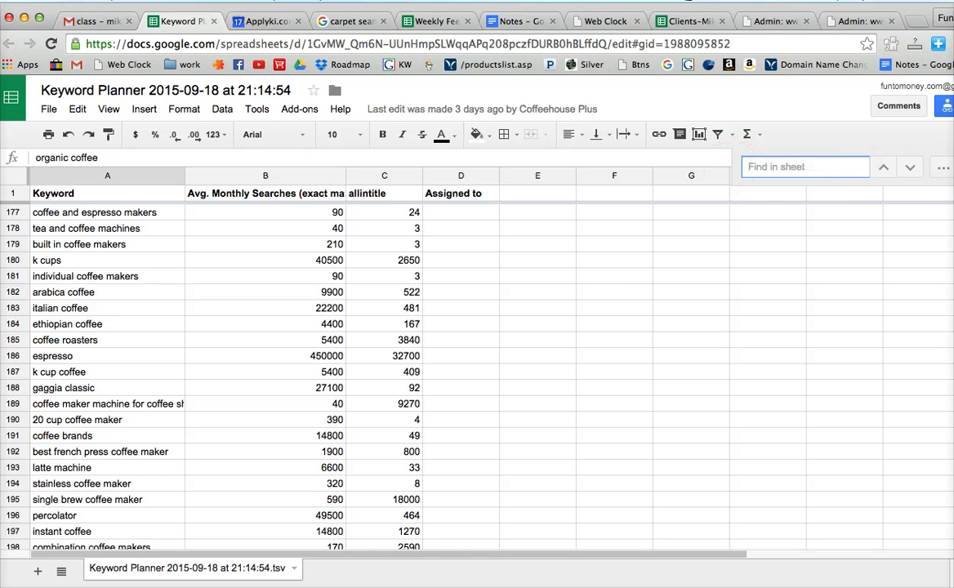
key(Escape)
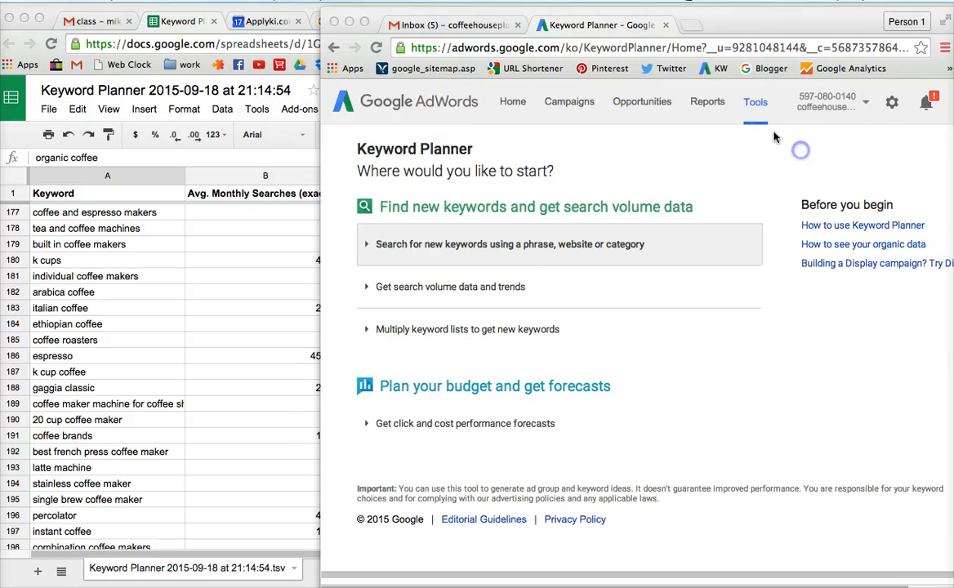
Switch to Google AdWords, open Keyword Planner, and expand the search for new keywords using a phrase, website or category
click(730, 139)
click(755, 104)
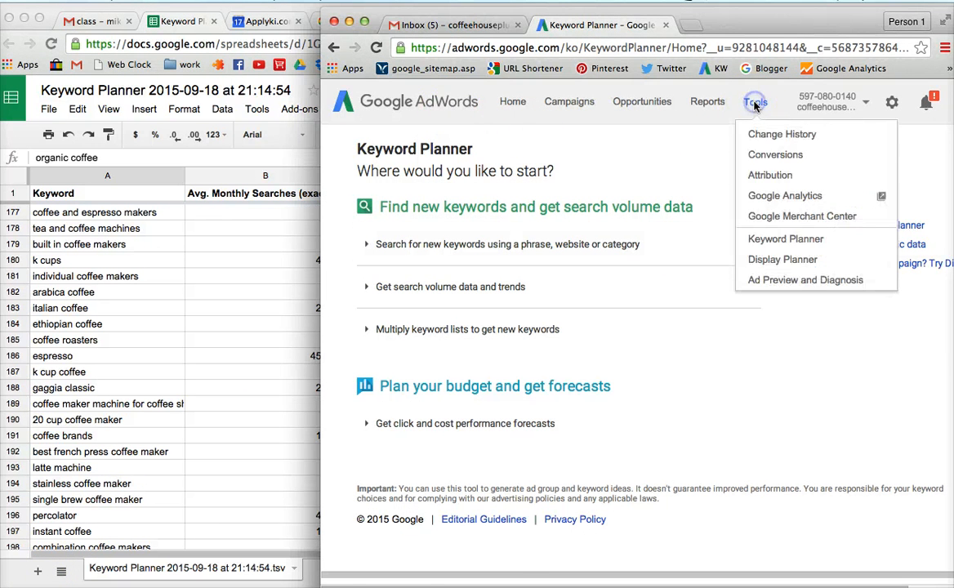
click(782, 242)
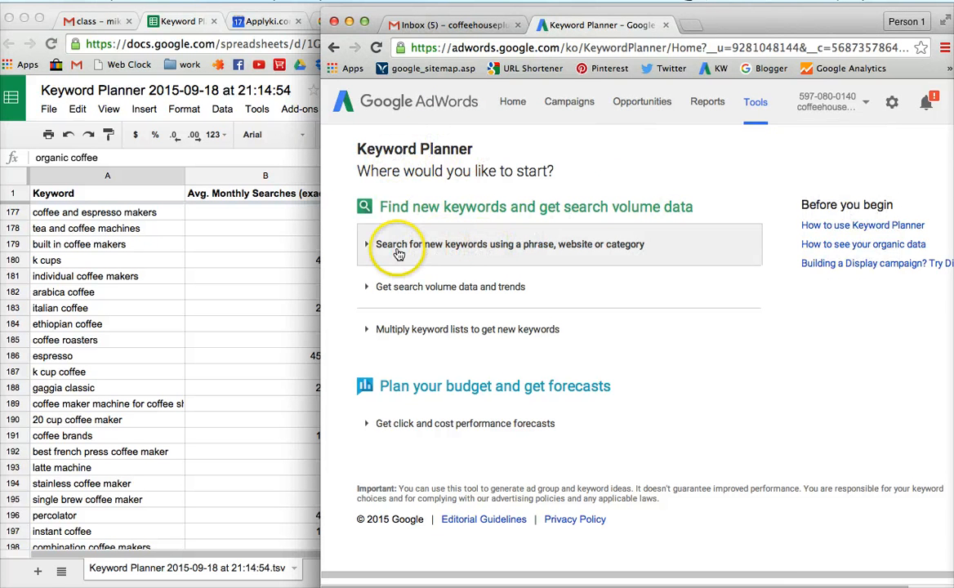
click(586, 246)
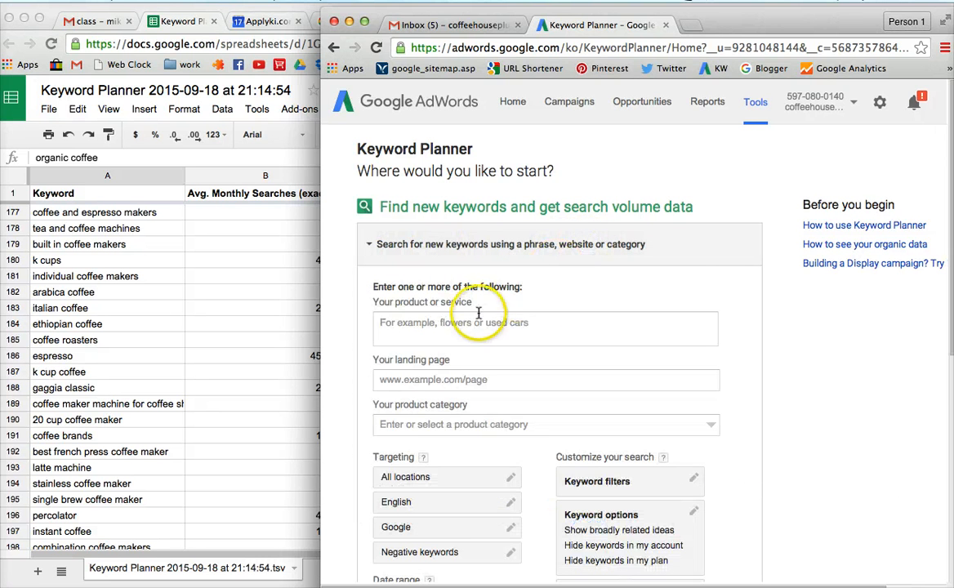
Paste the copied product name as the product or service and split it into "Two Volcanoes Whole Bean Coffee" and "Guatemalan Organic coffee" on separate lines
click(436, 324)
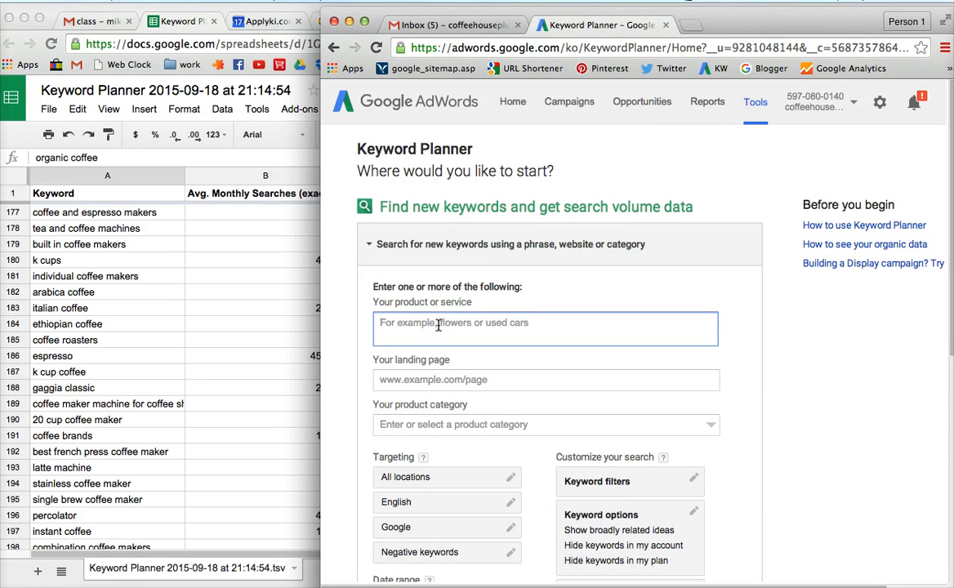
text(Two Volcanoes Whole Bean Coffee - Guatemalan Organic)
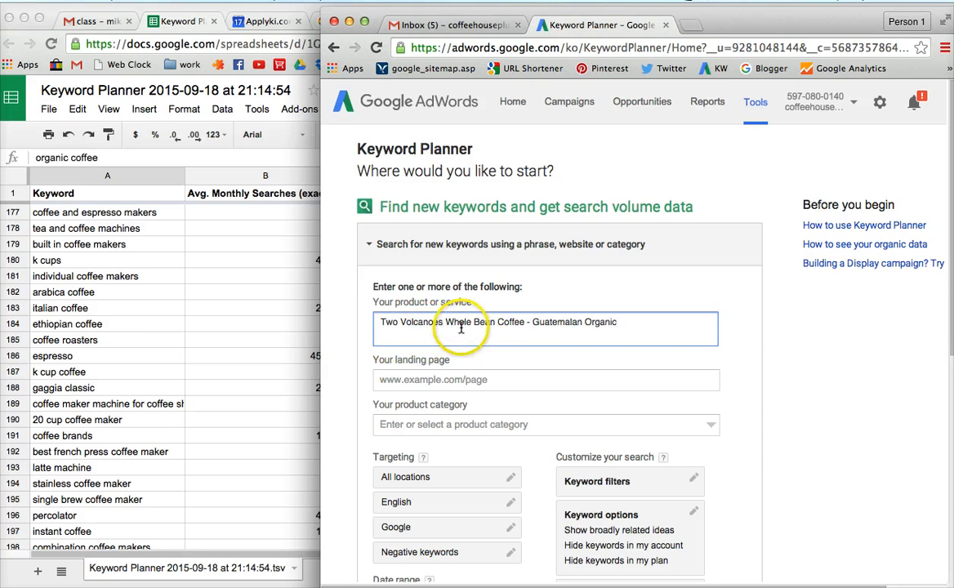
click(525, 322)
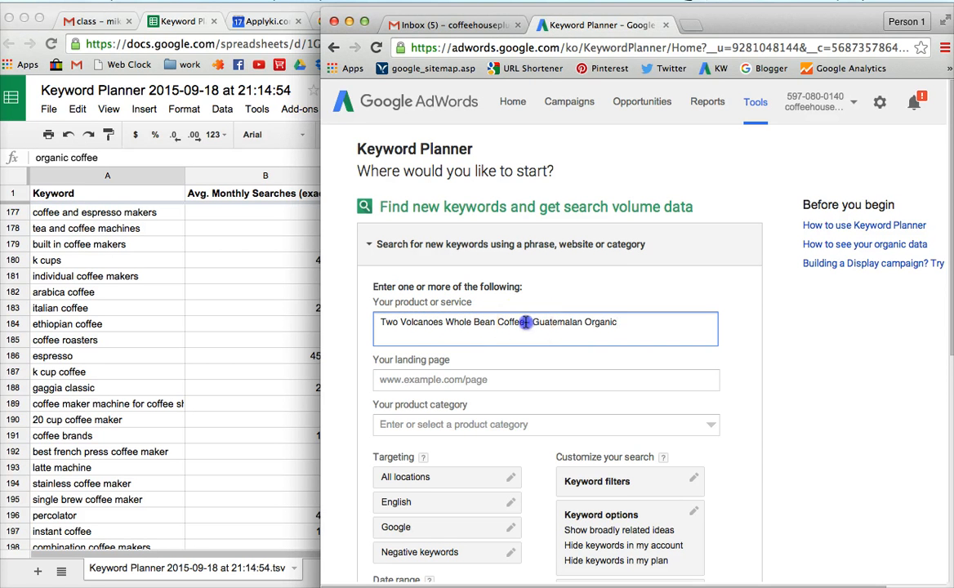
key(Delete)
key(Delete)
key(Delete)
key(Return)
click(480, 336)
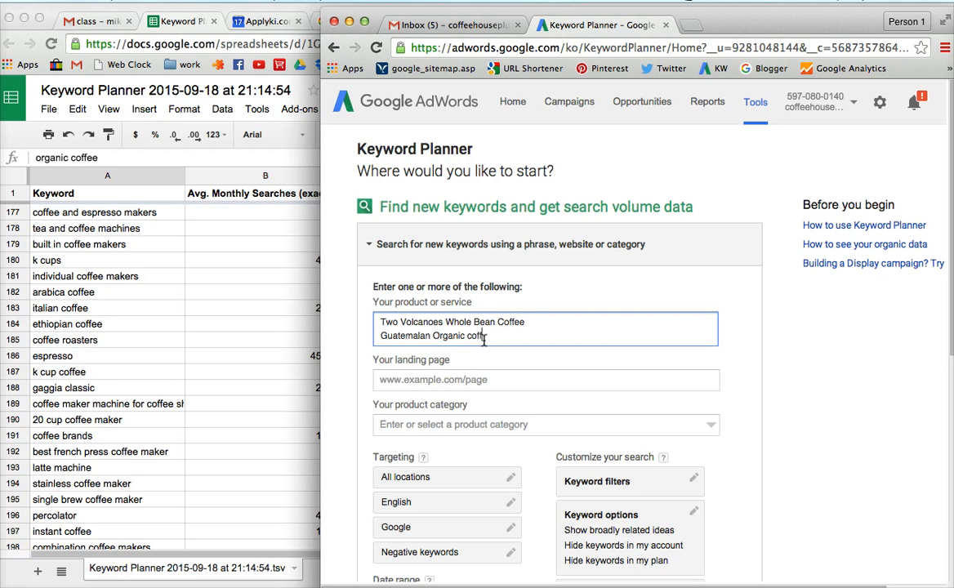
Add "whole bean coffee" and "Two Volcanoes Coffee" as further lines of the product or service list
key(Return)
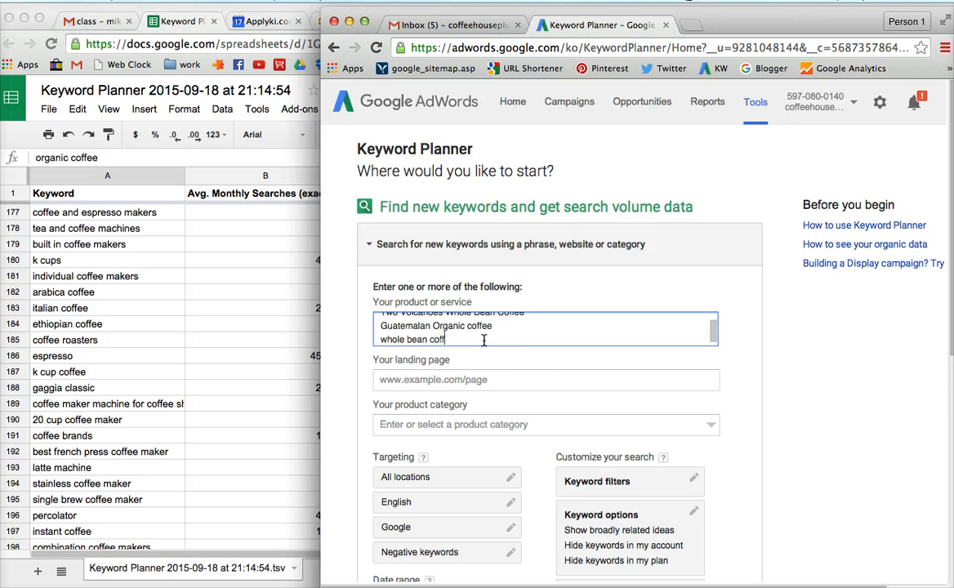
text(whole bean coffee)
key(Return)
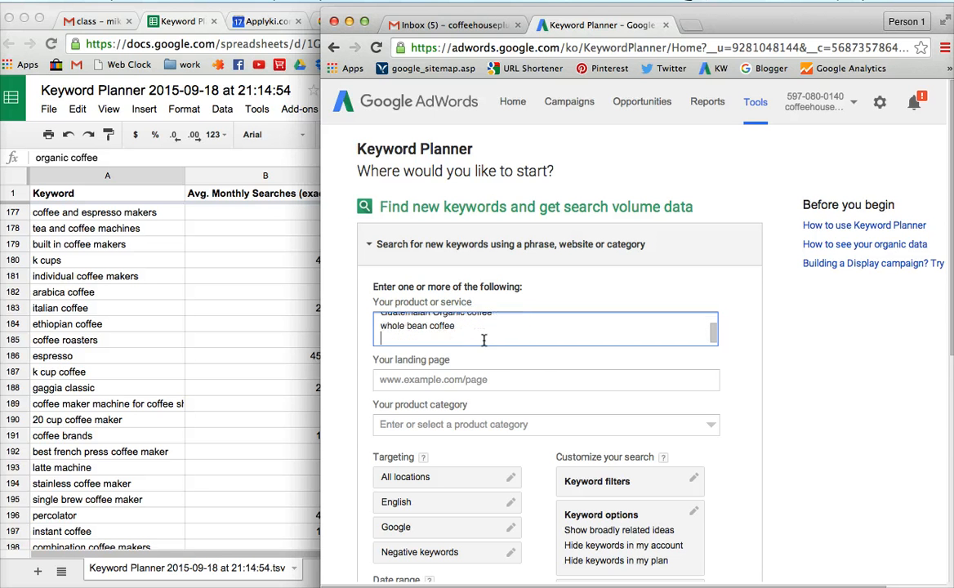
text(Two Volcanoes Whole Bean Coffee - Guatemalan Organic)
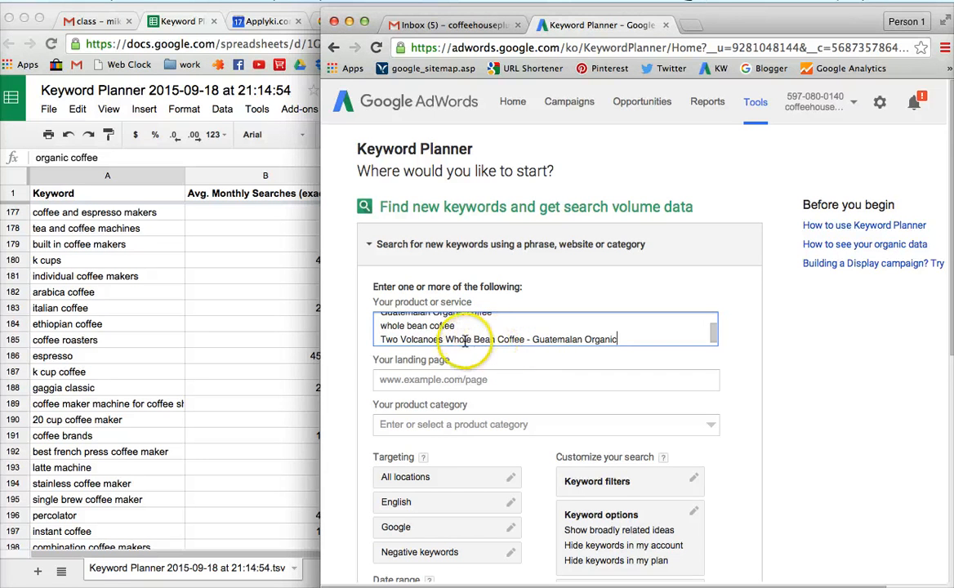
drag(445, 339, 498, 339)
key(BackSpace)
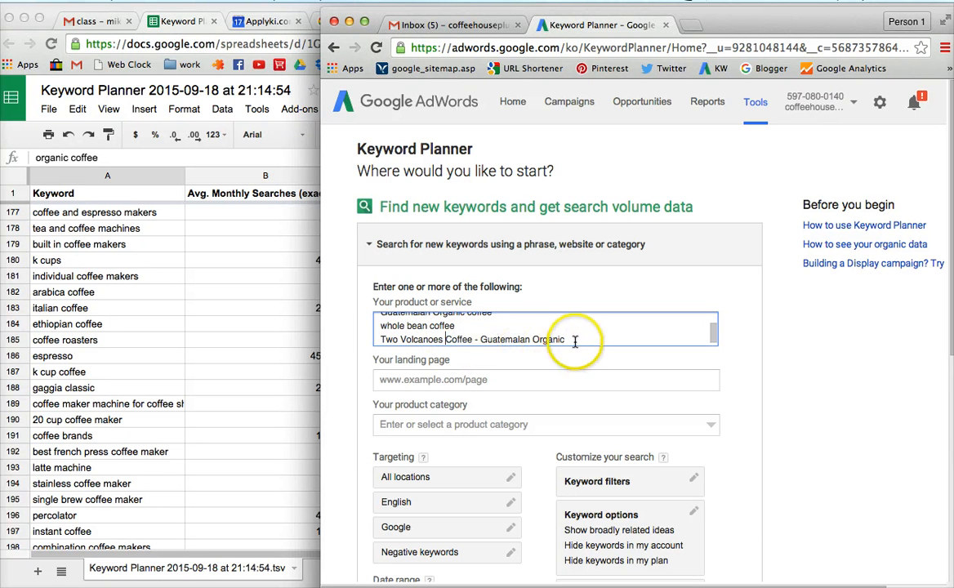
drag(564, 339, 472, 339)
key(BackSpace)
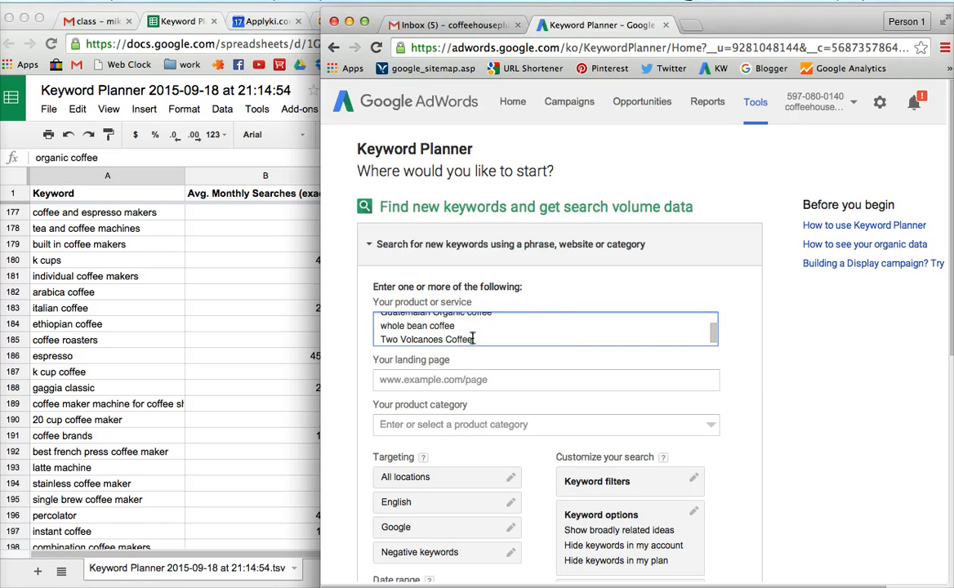
scroll(472, 339, up, 3)
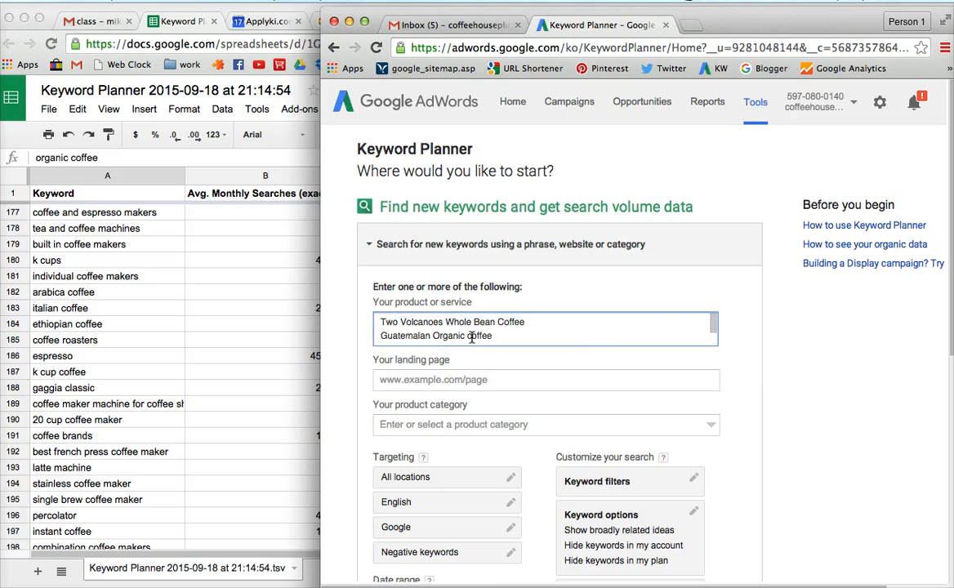
Get keyword ideas for the entered product terms without changing the targeting or search options
scroll(471, 339, down, 3)
scroll(359, 397, down, 5)
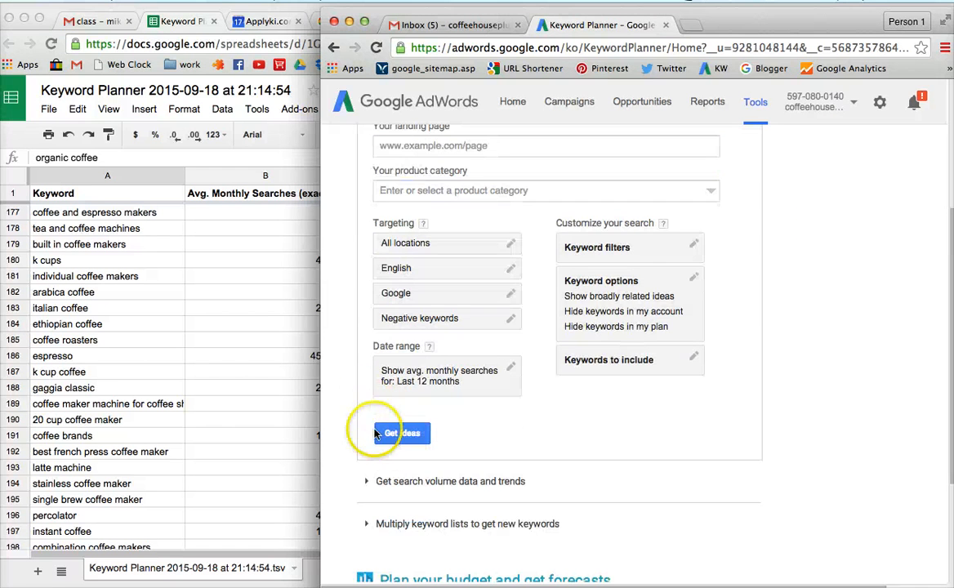
click(374, 433)
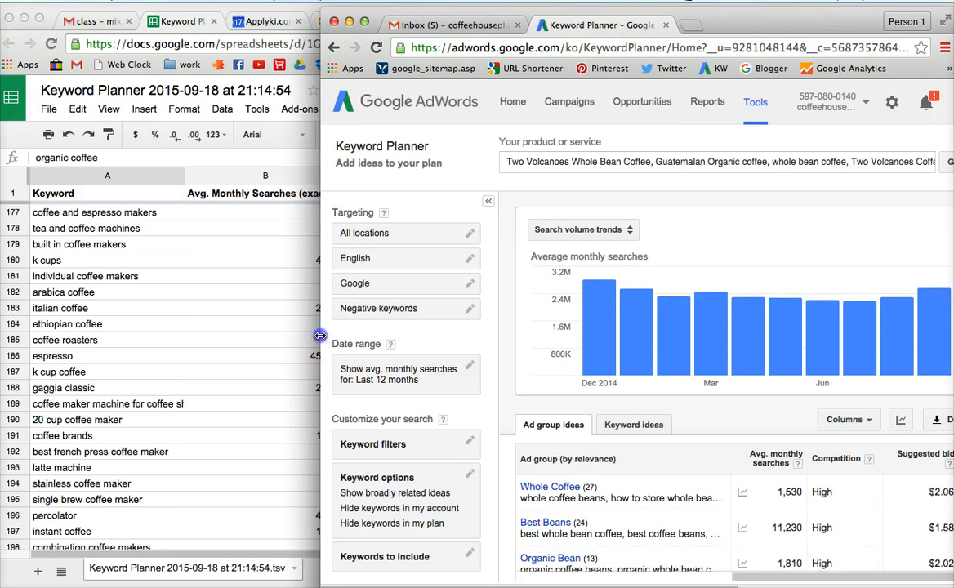
Widen the AdWords browser window and show the individual keyword ideas instead of the ad group ideas
drag(320, 335, 192, 327)
scroll(770, 279, down, 2)
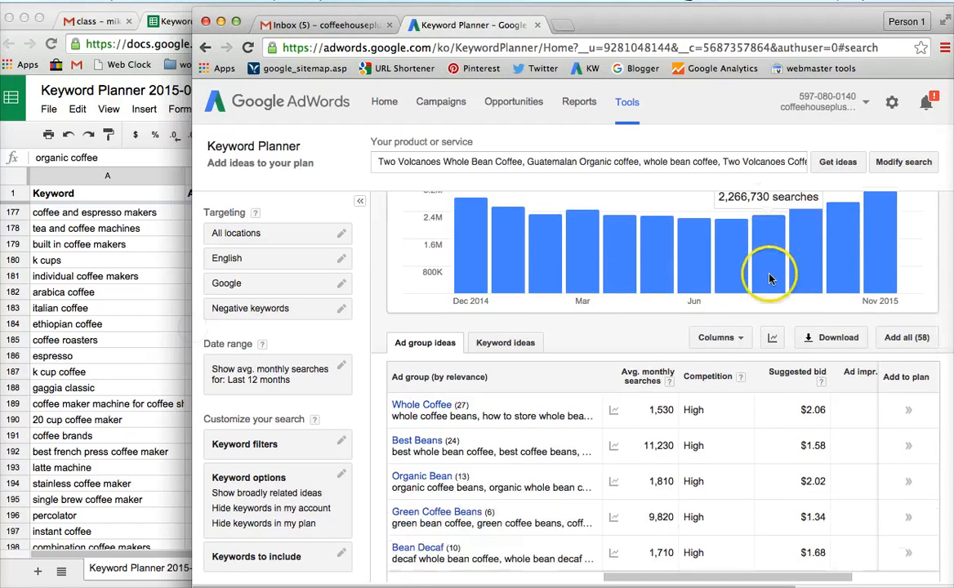
click(506, 314)
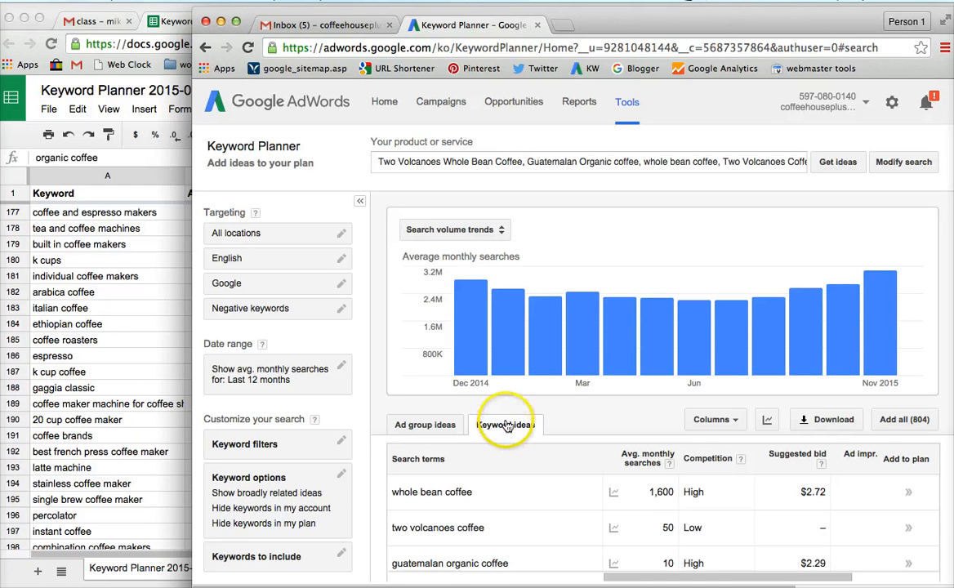
Examine the average monthly searches and competition of the search terms and the related keyword ideas
scroll(506, 425, down, 3)
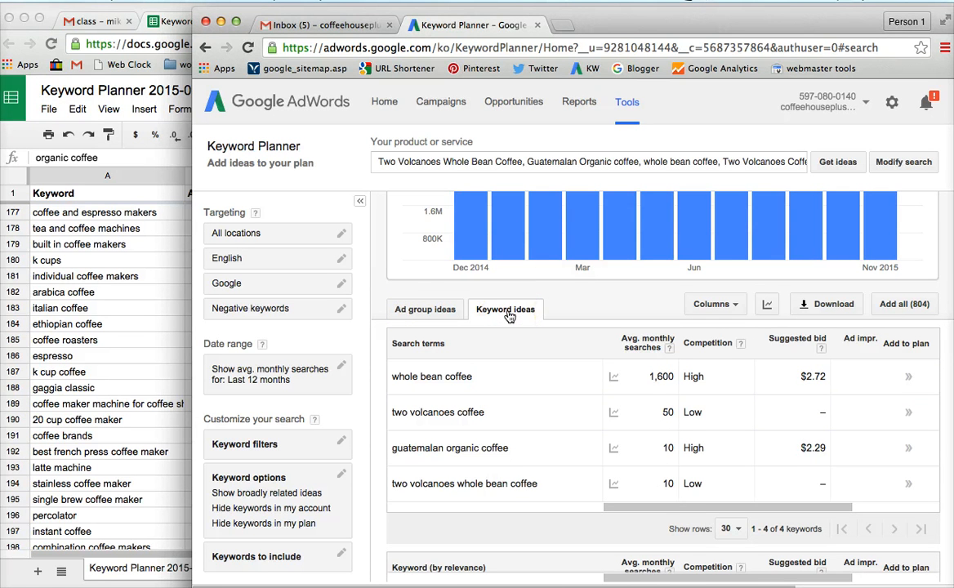
scroll(507, 316, down, 2)
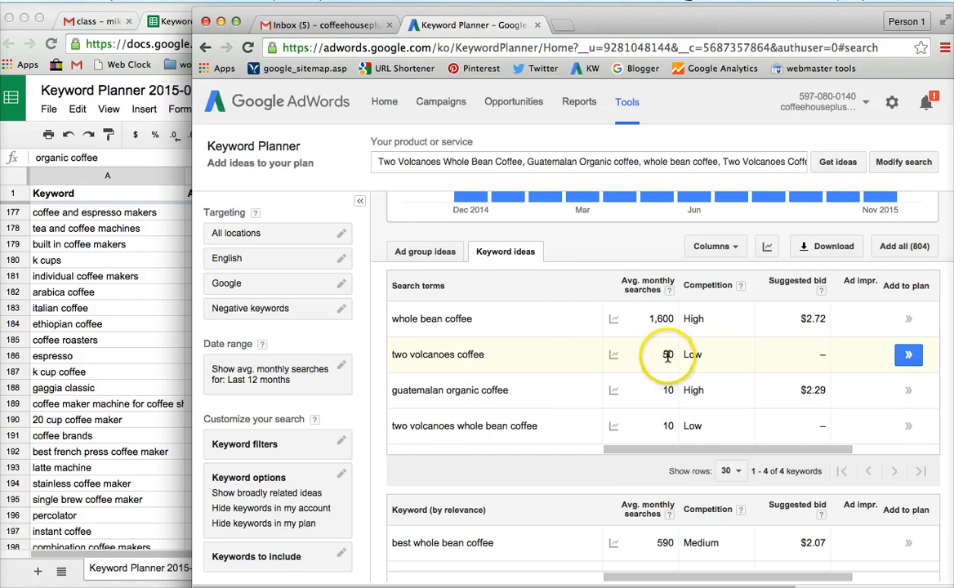
scroll(666, 353, down, 2)
scroll(667, 356, down, 1)
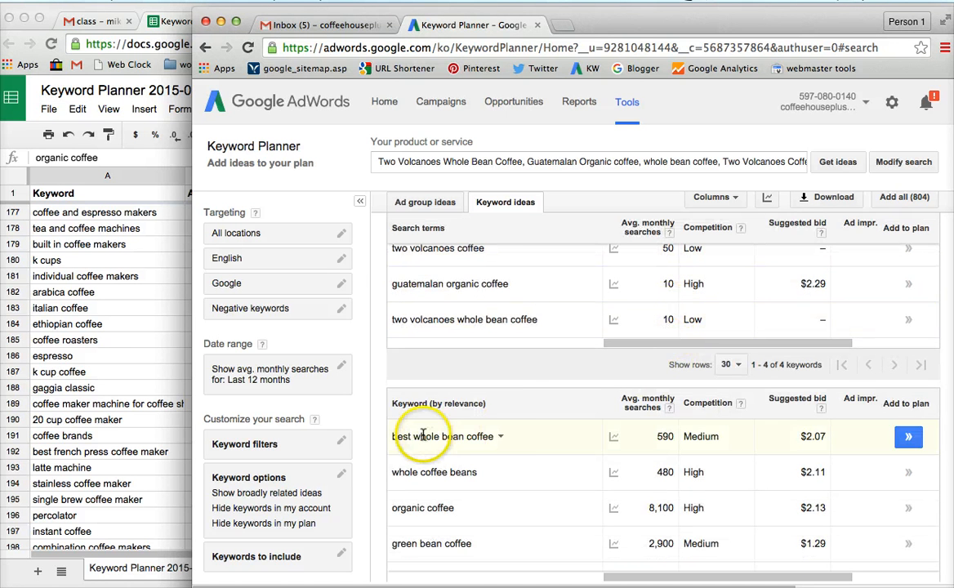
scroll(565, 440, down, 3)
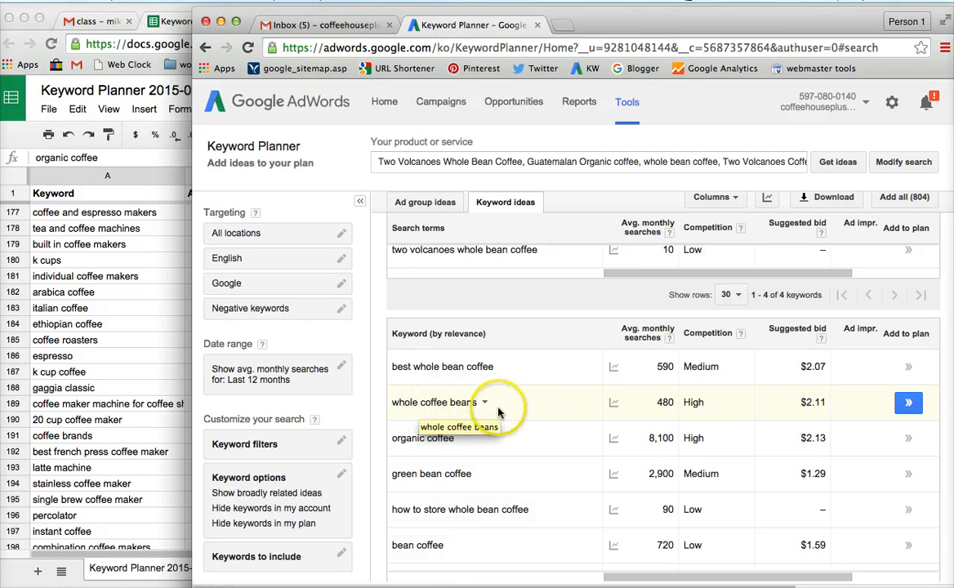
mouse_move(658, 405)
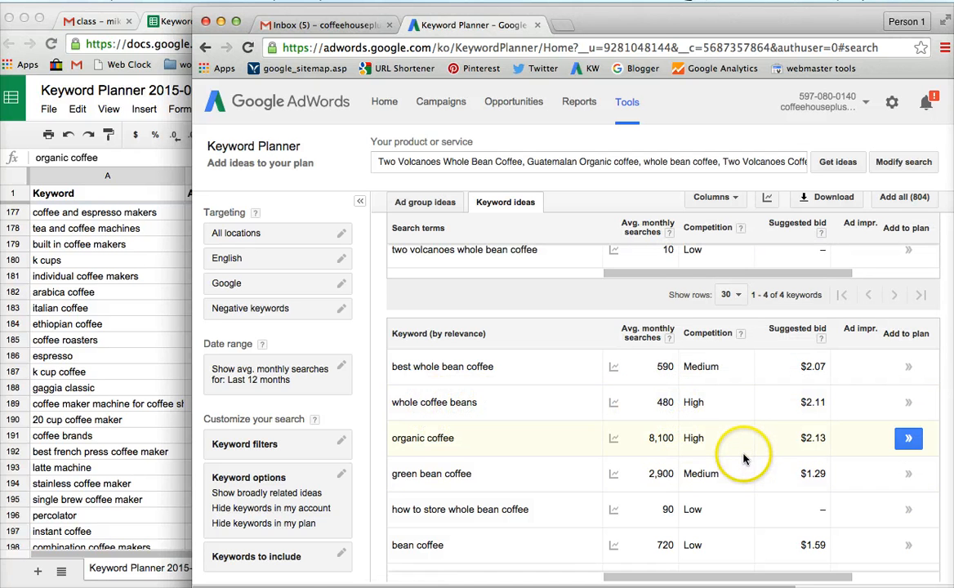
scroll(739, 460, down, 3)
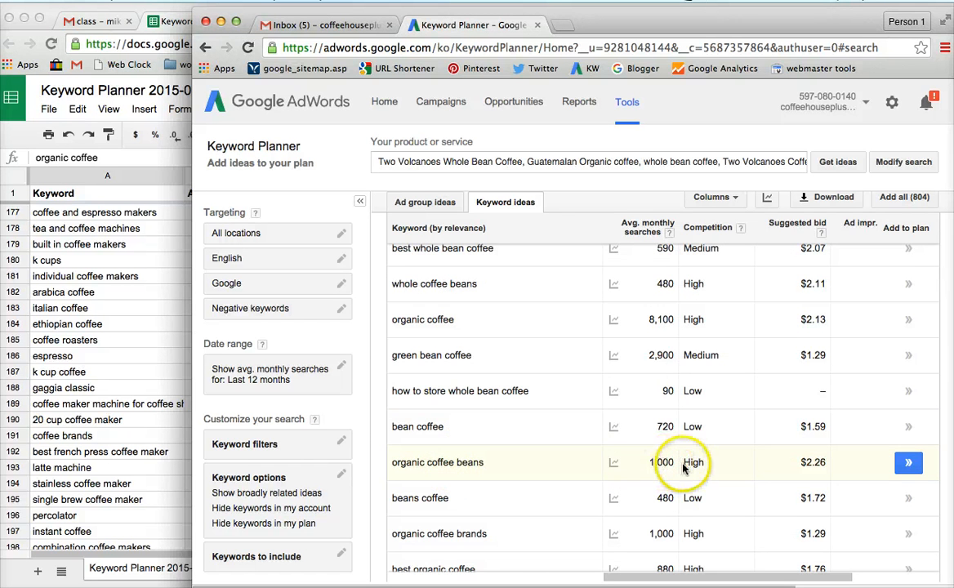
Download the keyword ideas as an Excel CSV saved to Google Drive and open the resulting file
scroll(754, 437, up, 5)
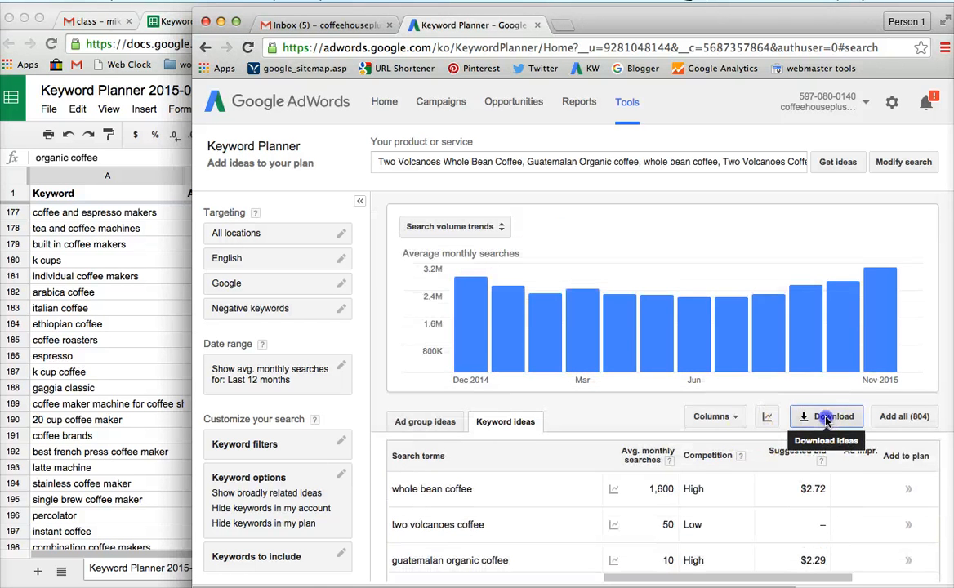
click(829, 416)
click(477, 371)
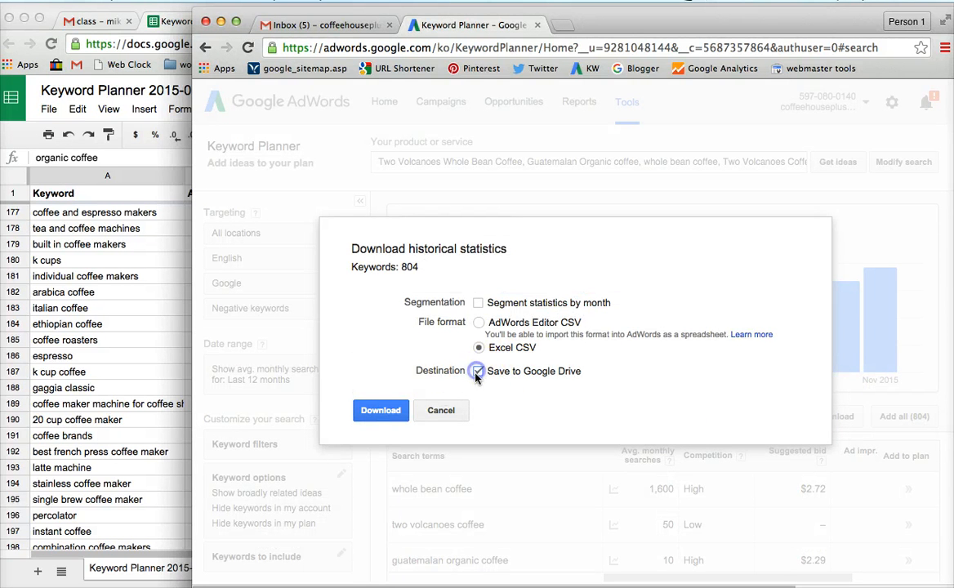
click(379, 410)
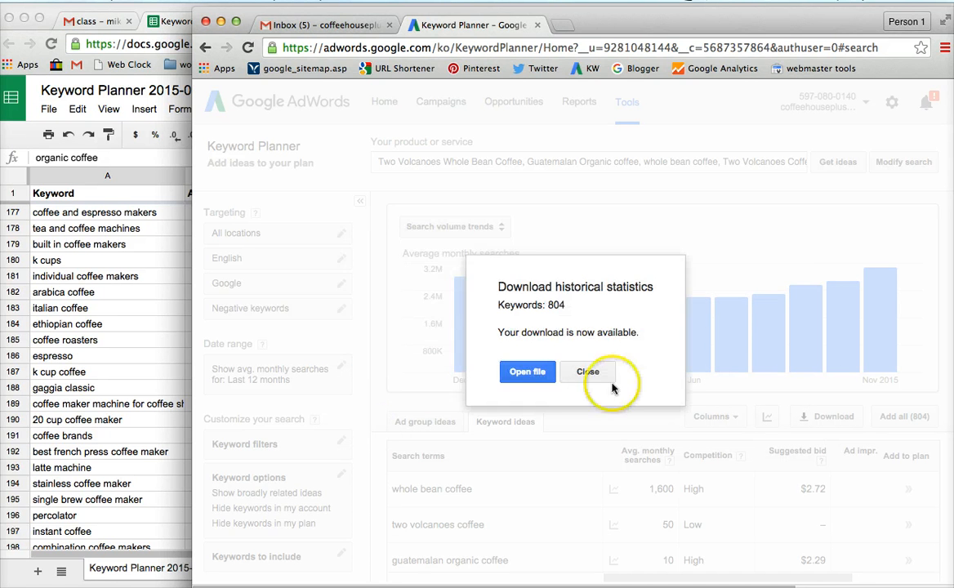
click(534, 374)
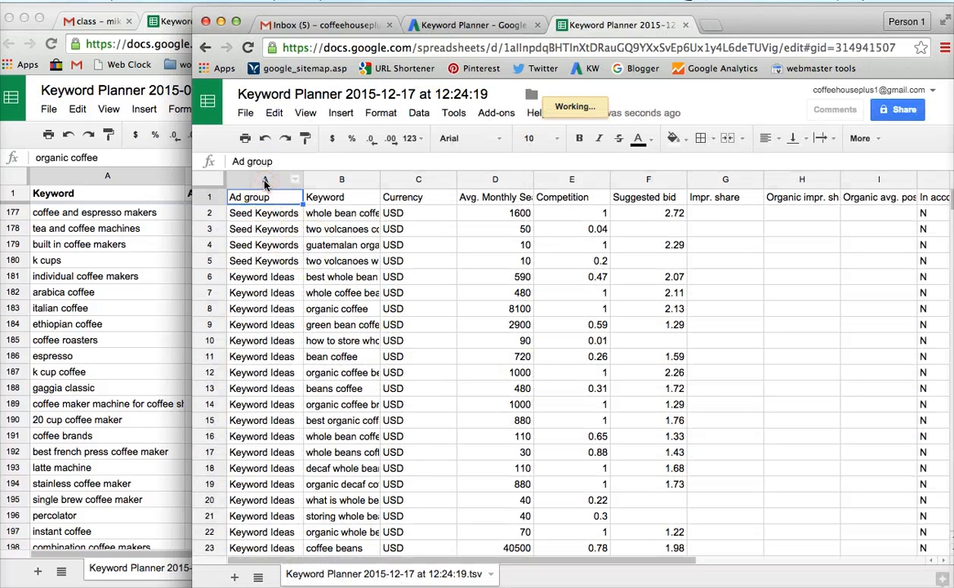
Delete the Ad group and Currency columns from the downloaded keyword sheet
right_click(264, 184)
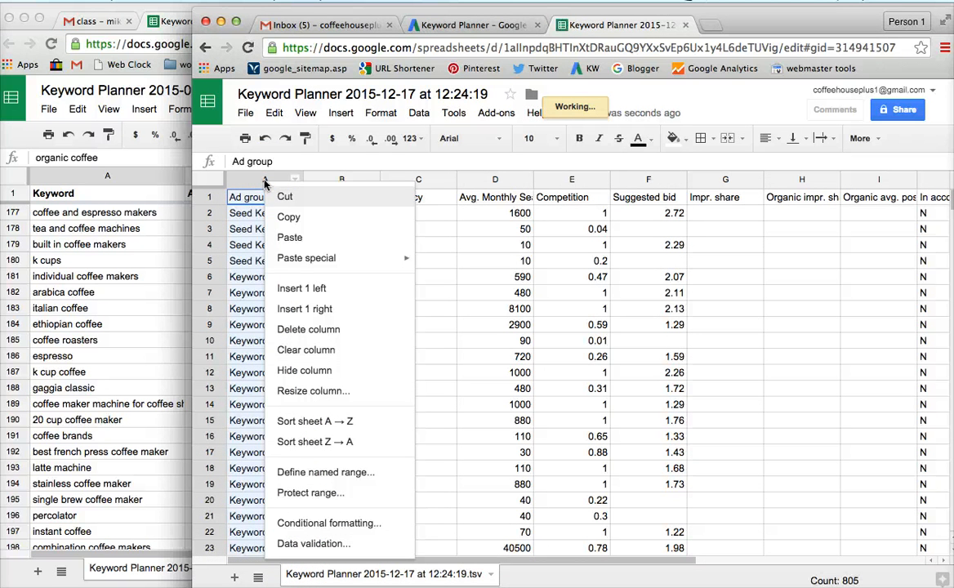
click(293, 330)
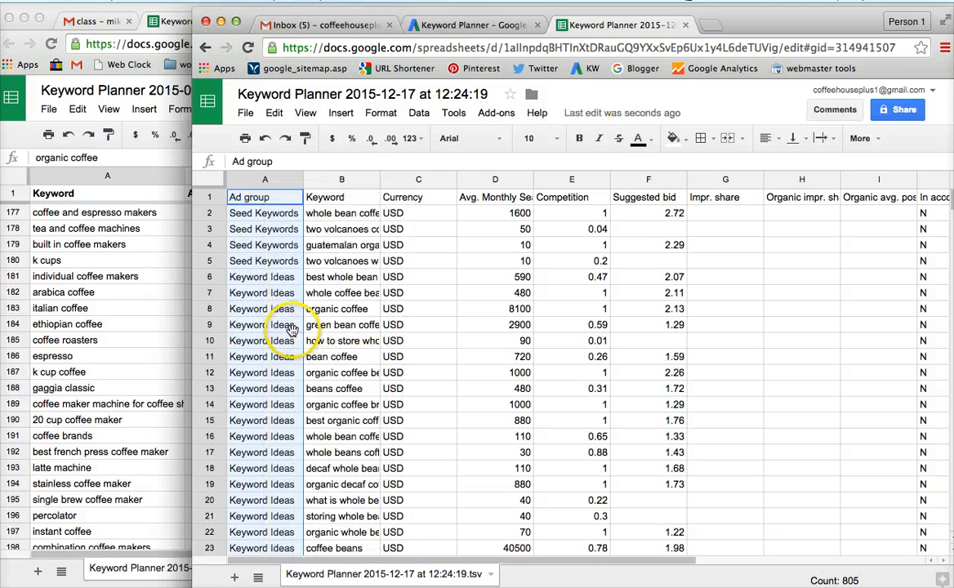
right_click(261, 180)
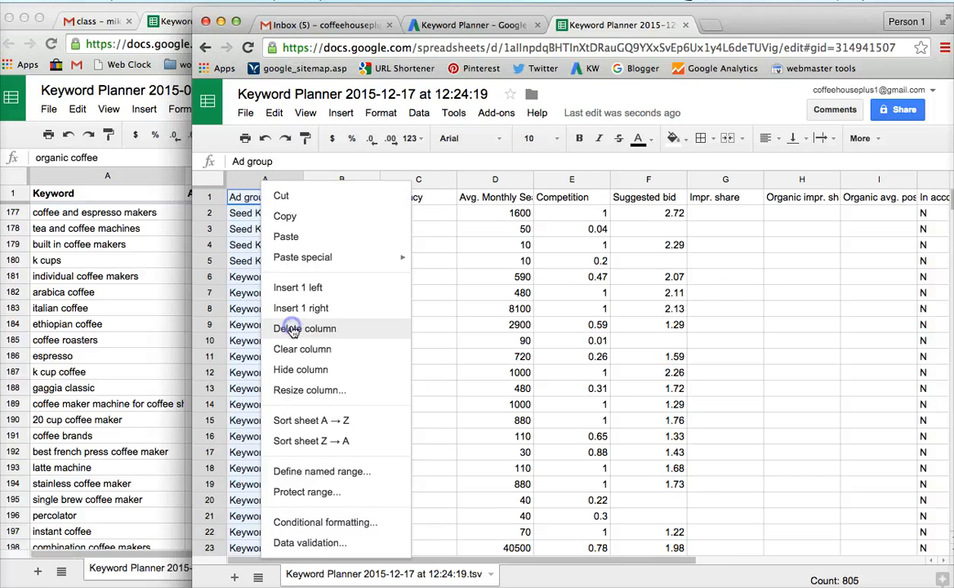
click(293, 330)
right_click(341, 181)
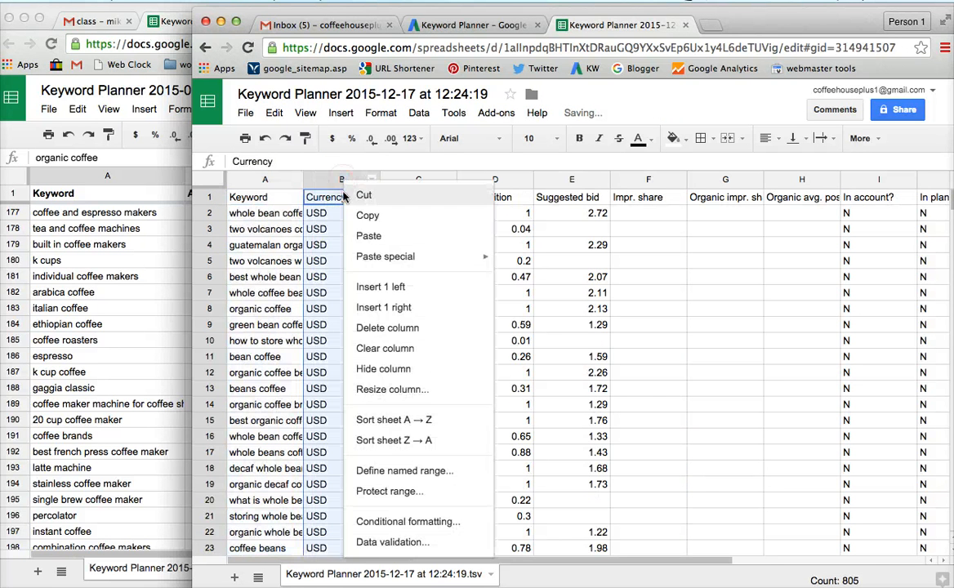
click(385, 327)
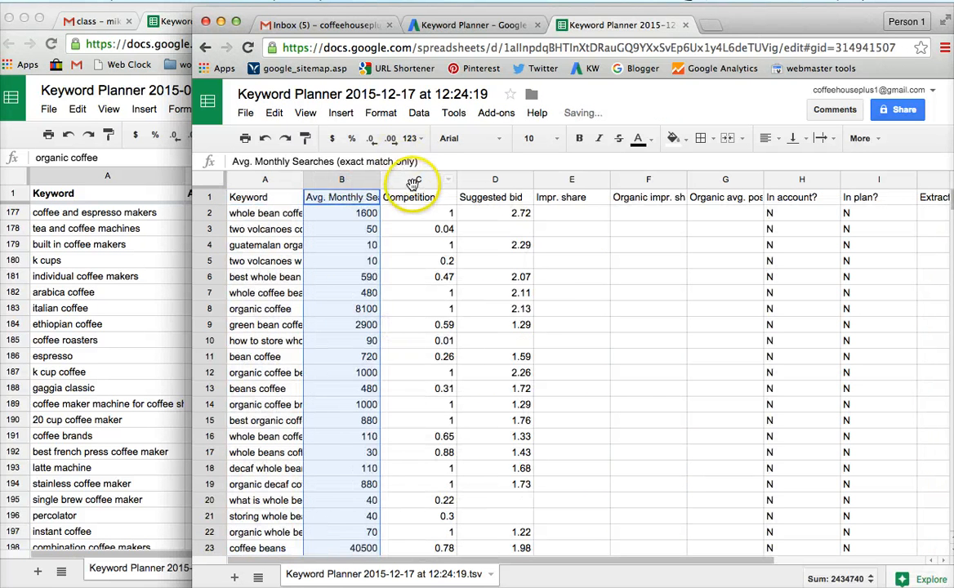
Delete columns C to J, from Competition onward, keeping only the keywords and average monthly searches
drag(412, 182, 912, 238)
right_click(750, 279)
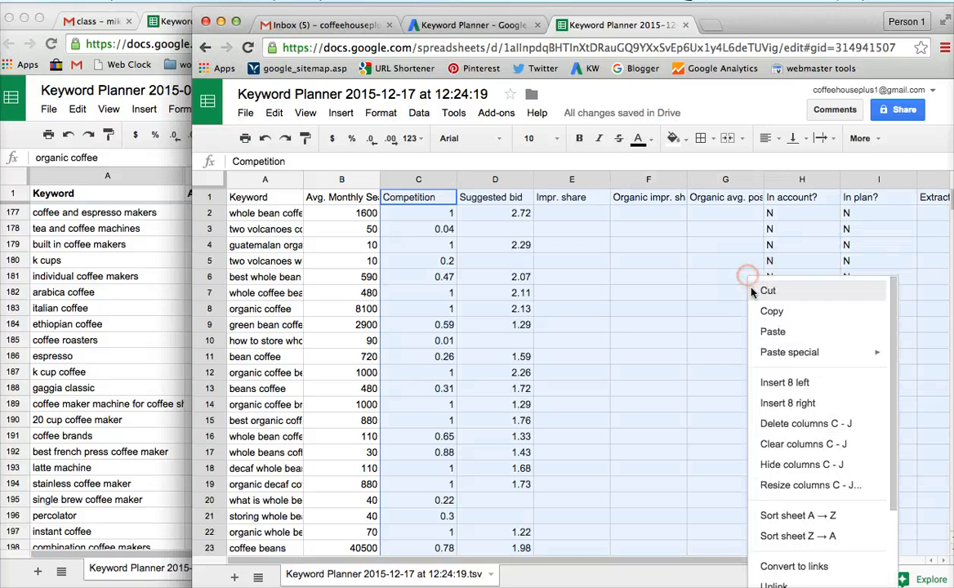
click(792, 424)
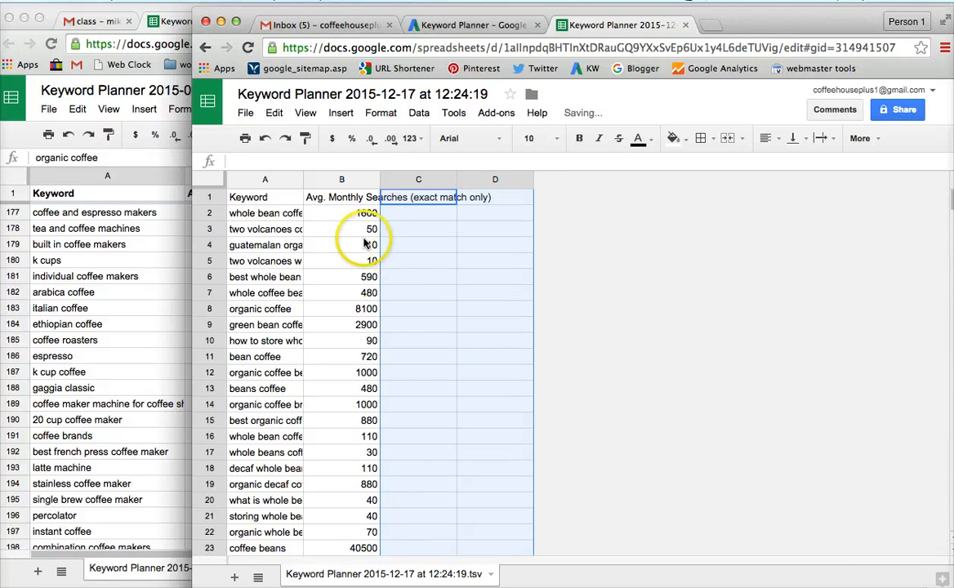
Fit column A's width to the keywords and make the header row bold
double_click(303, 179)
click(210, 196)
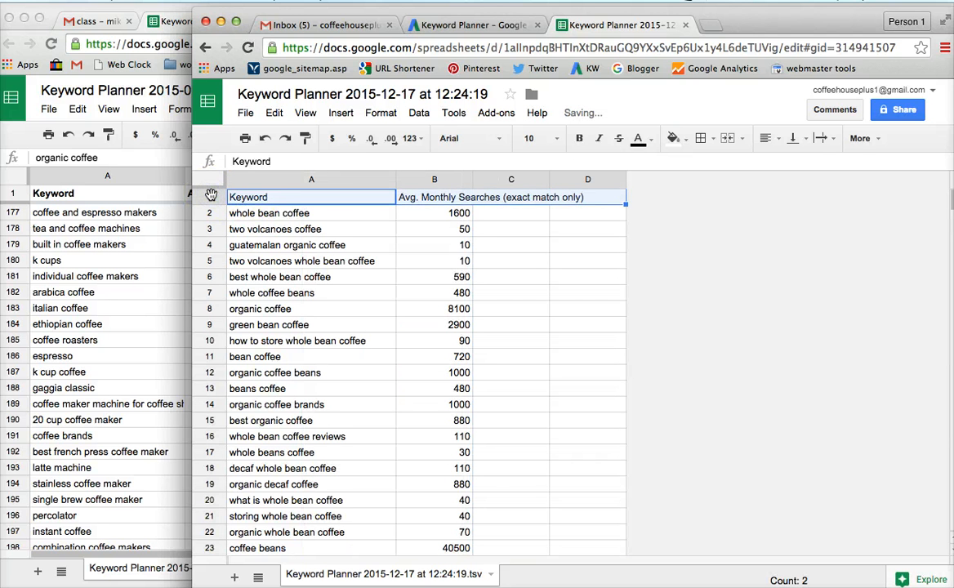
key(ctrl+b)
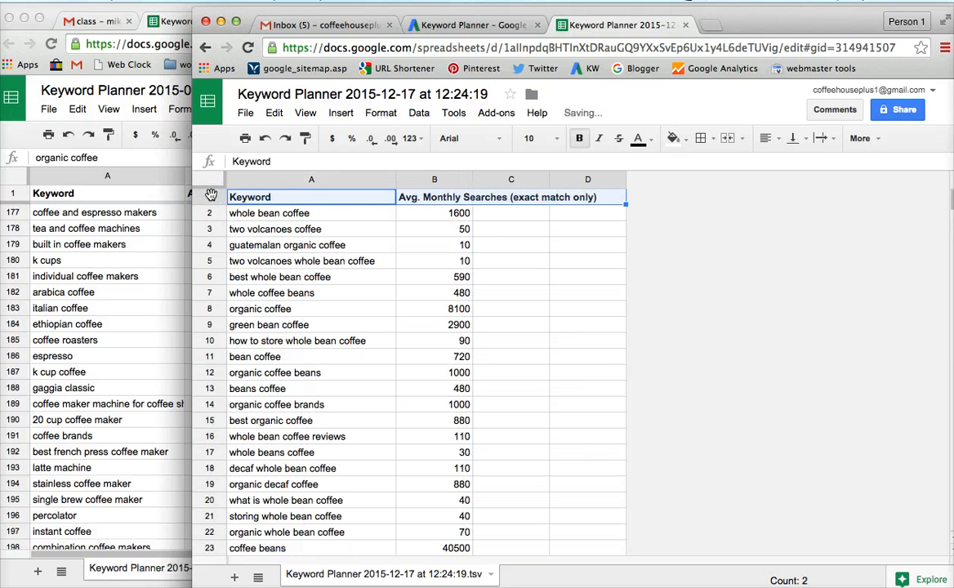
Freeze the first row of the keyword sheet as a fixed header
click(306, 114)
mouse_move(467, 141)
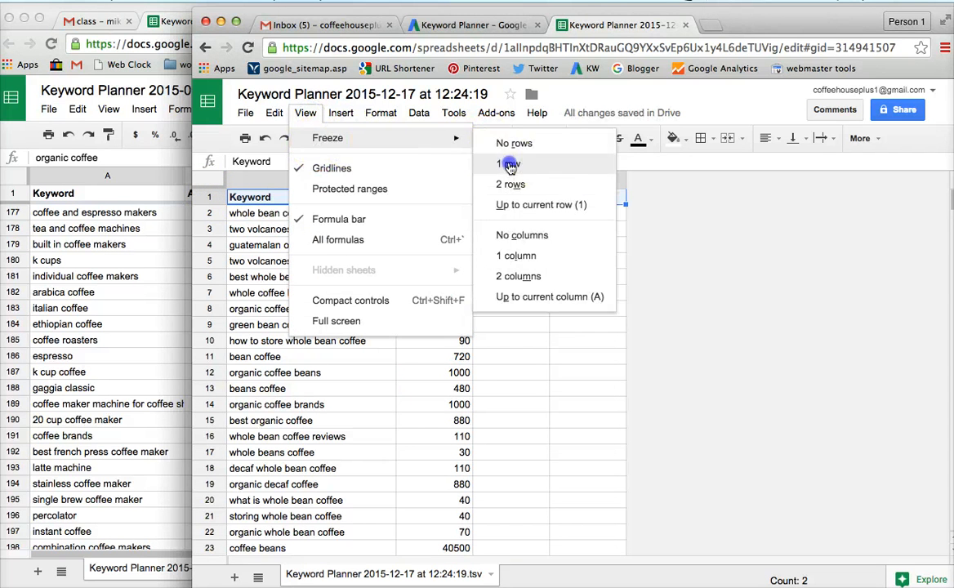
click(505, 158)
click(356, 277)
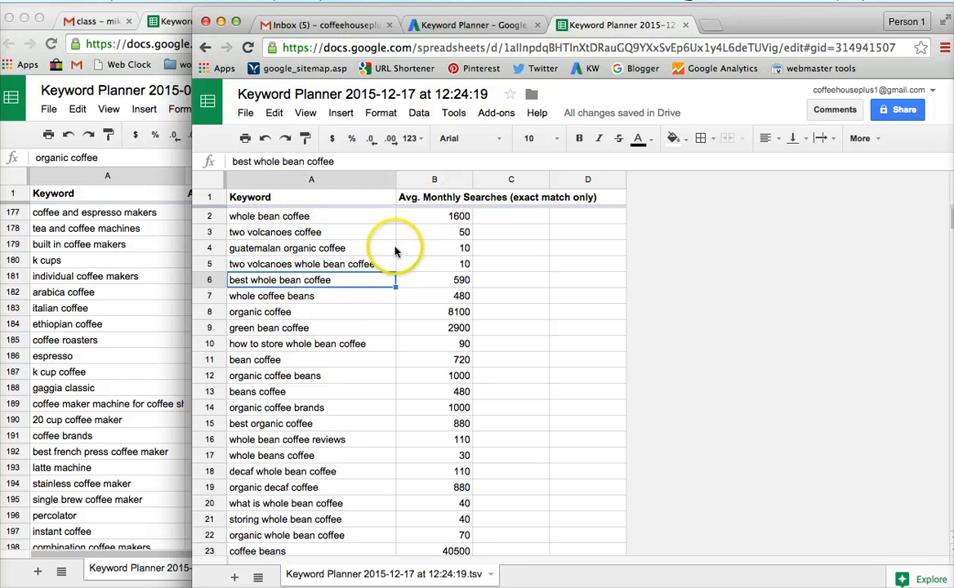
Check how the frozen header row behaves across the keyword list and review the available freeze options
click(212, 198)
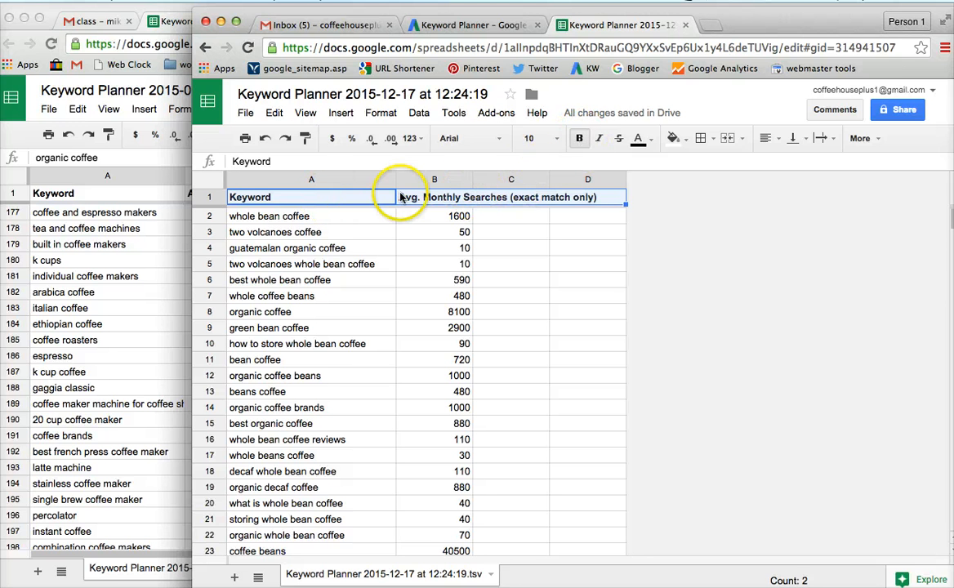
scroll(381, 263, down, 10)
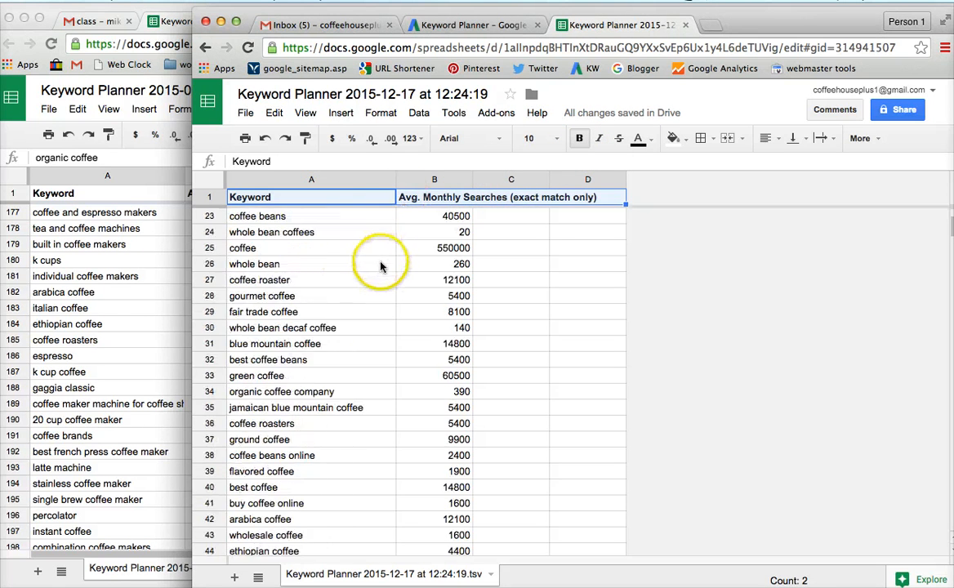
scroll(380, 265, up, 10)
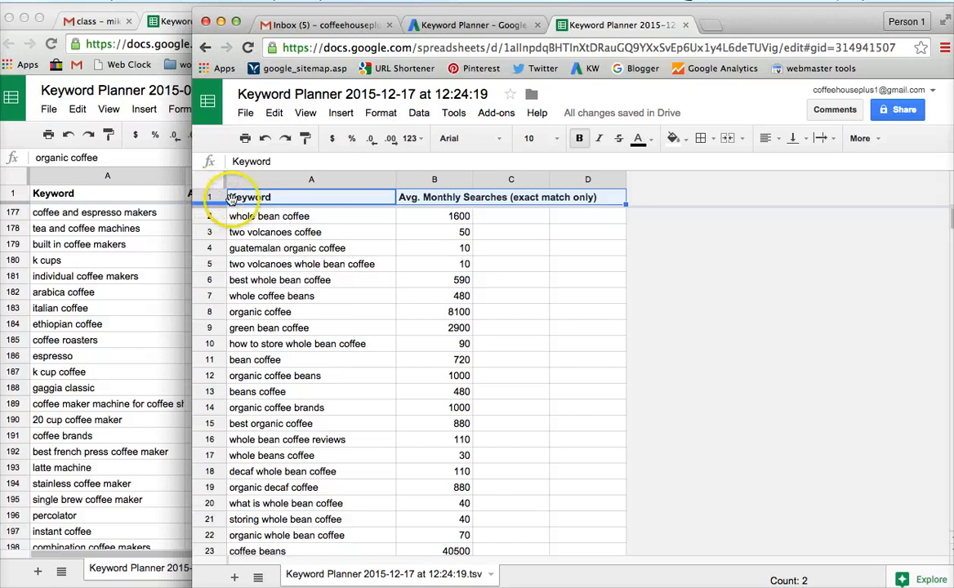
click(304, 115)
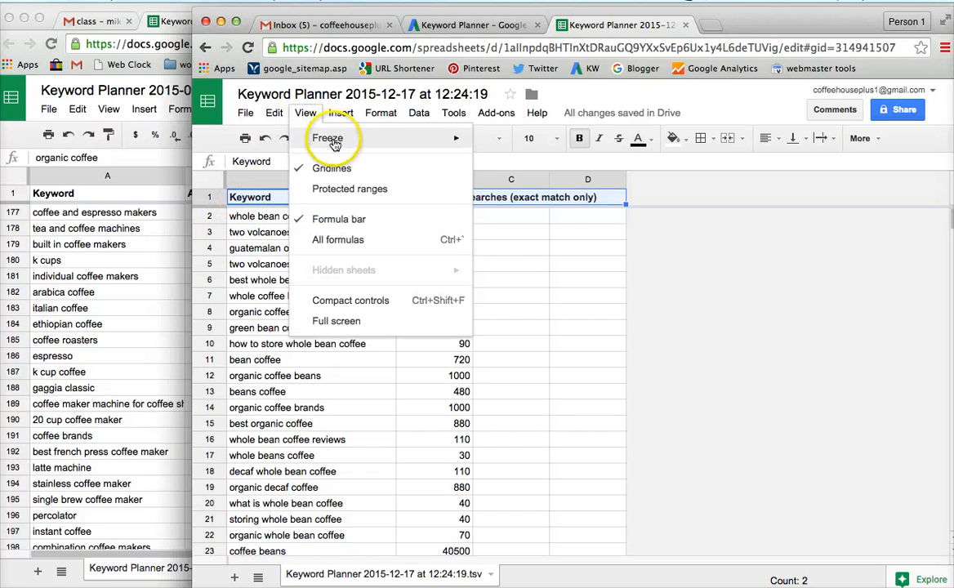
mouse_move(343, 137)
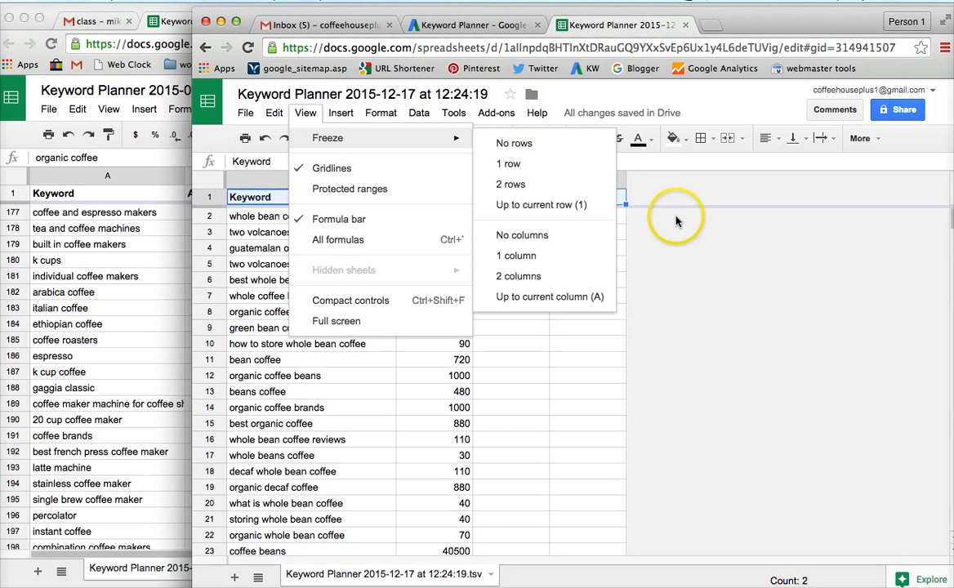
click(658, 196)
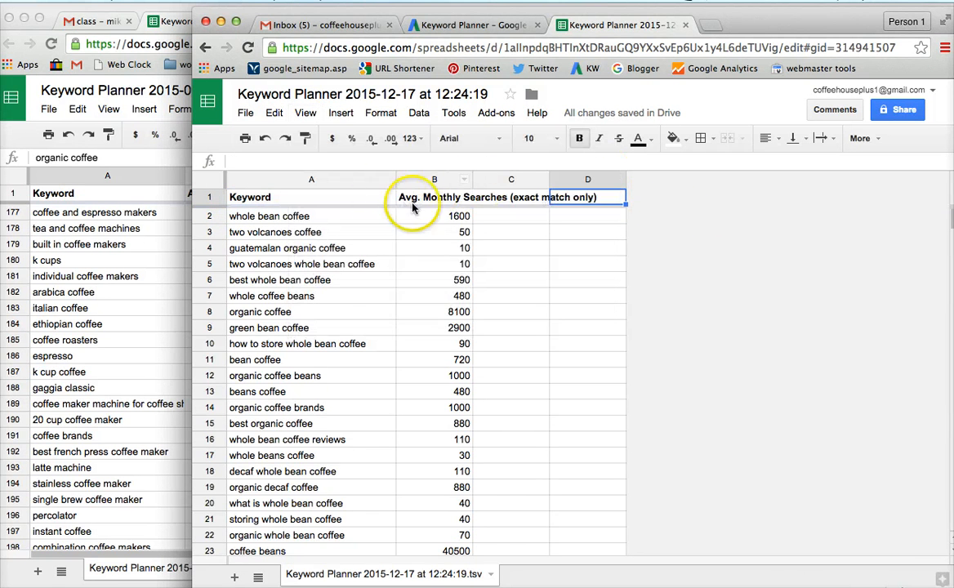
scroll(350, 280, down, 1)
scroll(349, 281, up, 1)
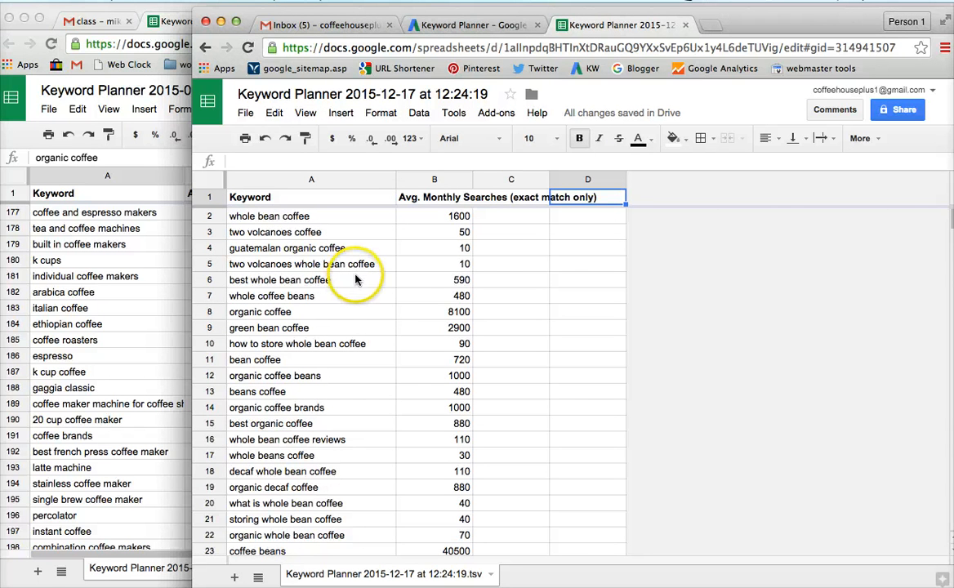
Add the column heading "allintitle" in cell C1, then select the keyword "two volcanoes whole bean coffee"
click(514, 199)
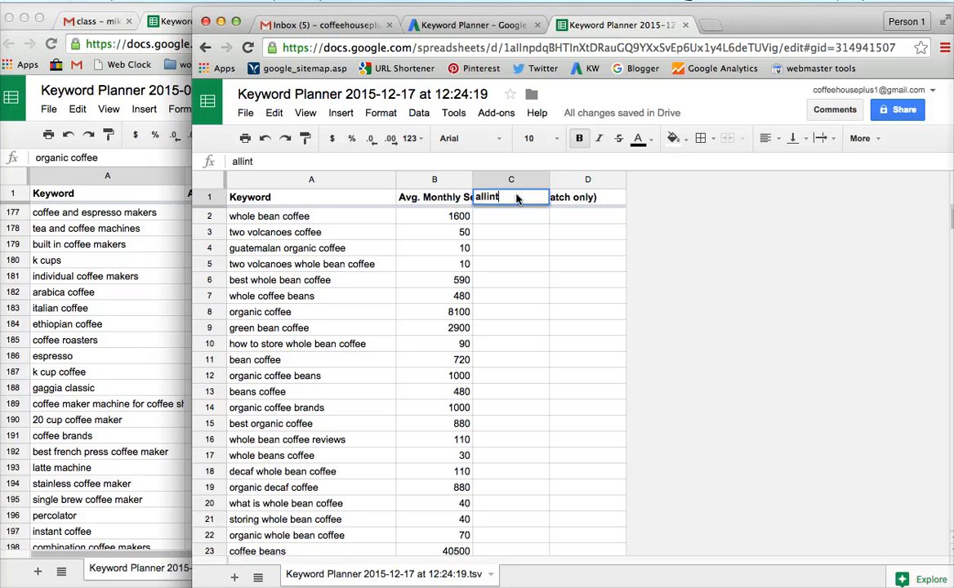
key(Return)
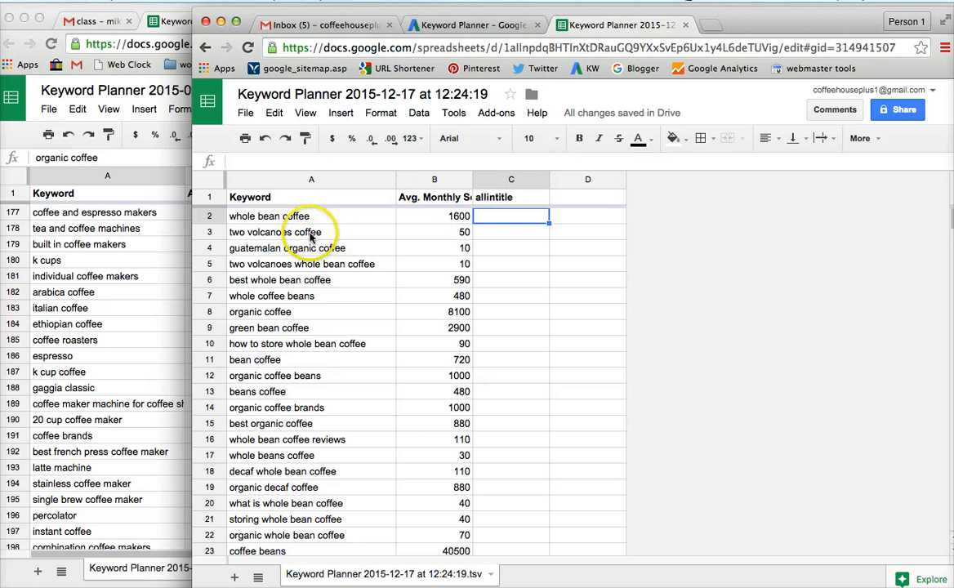
click(279, 264)
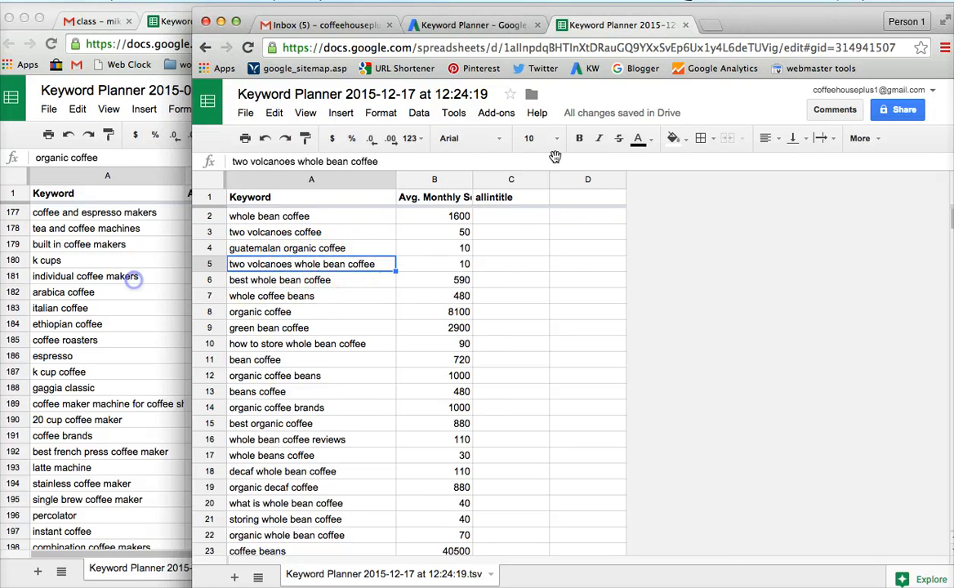
Check the product name on the Volusion product page, then select the keyword "guatemalan organic coffee" back in the keyword sheet
key(super+grave)
click(849, 23)
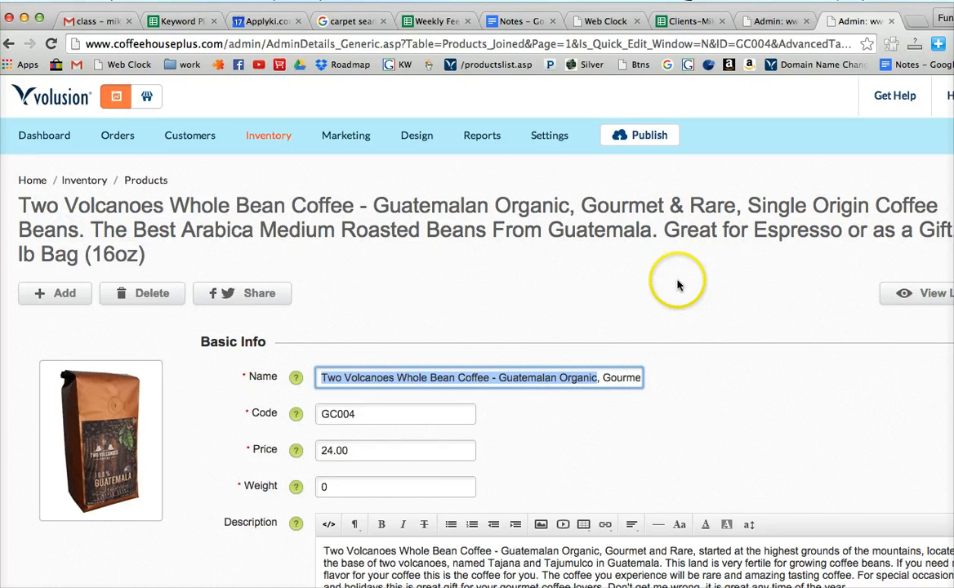
key(super+grave)
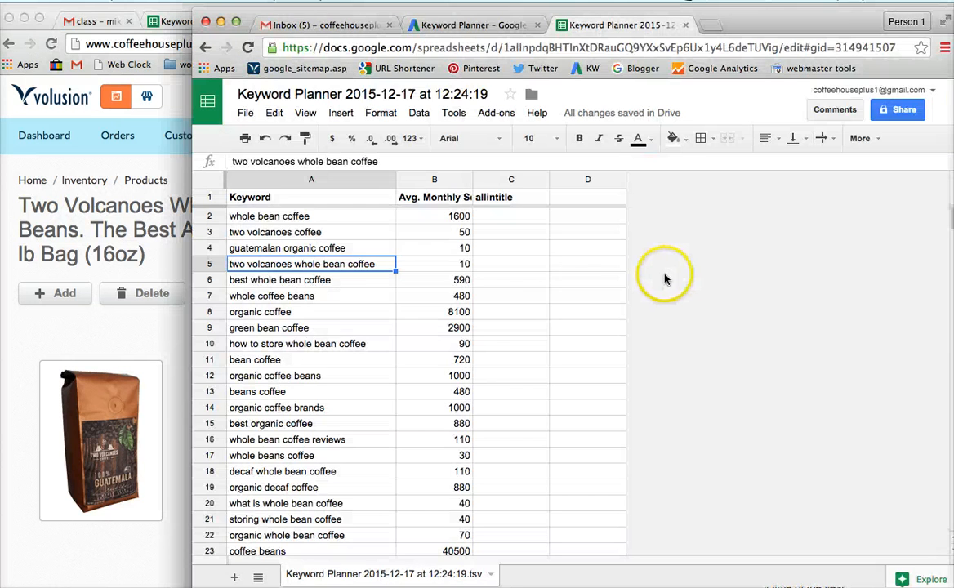
click(376, 298)
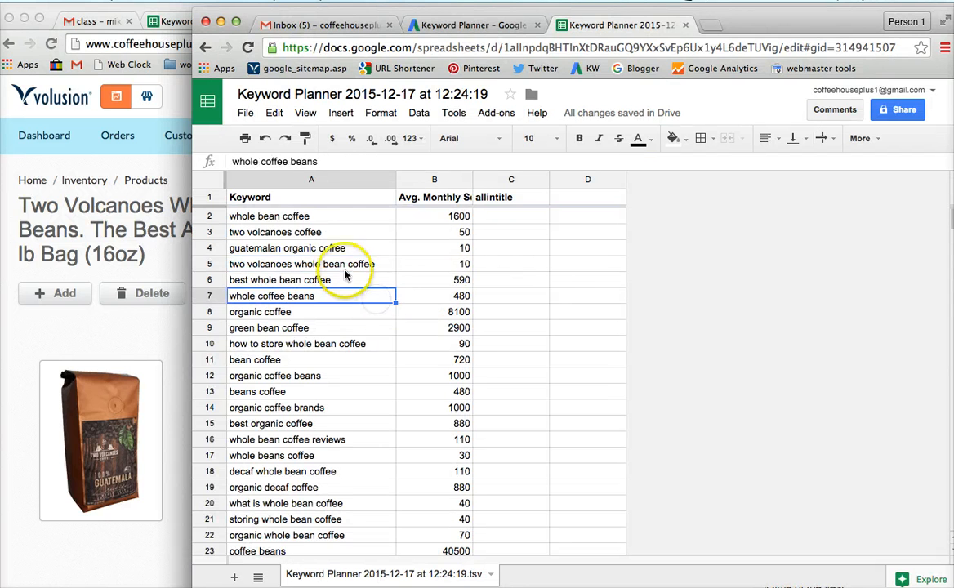
click(331, 251)
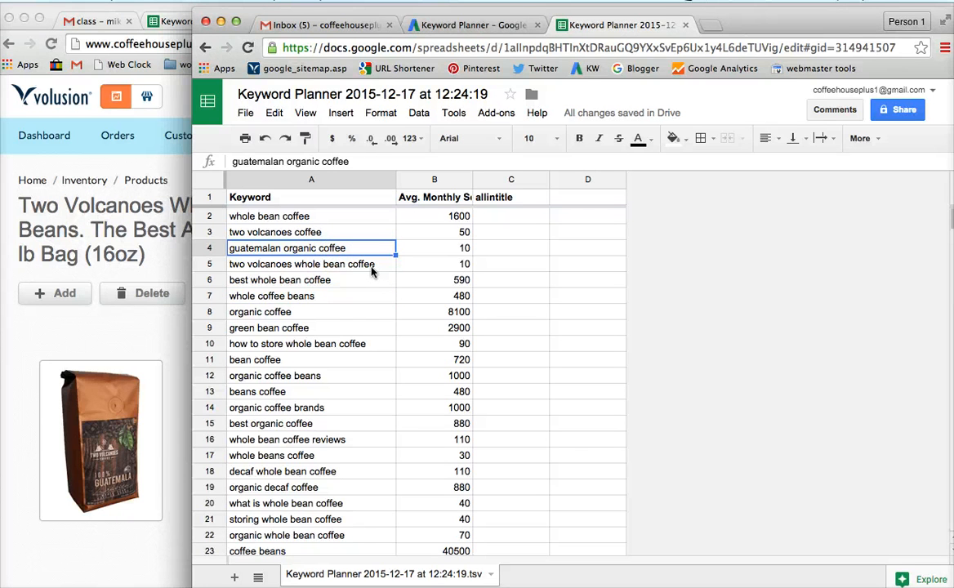
Search the keyword sheet for "guatemalan" and go through every match until back at the first one
key(super+f)
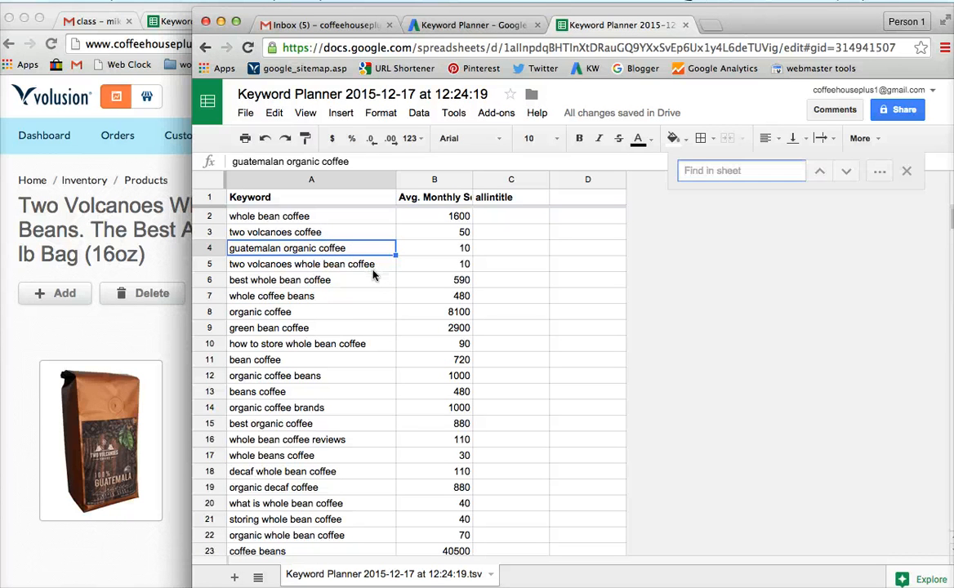
text(guatemalan)
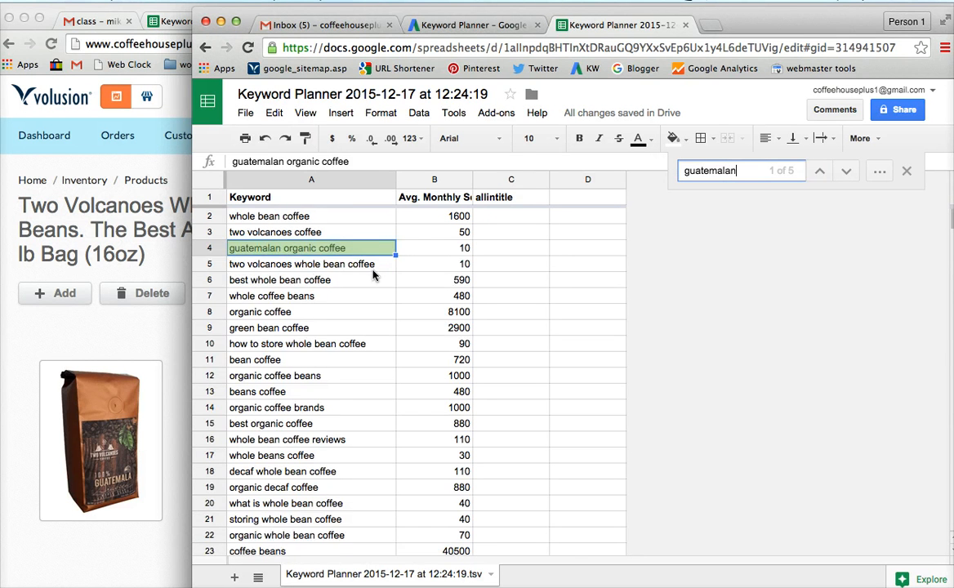
key(Return)
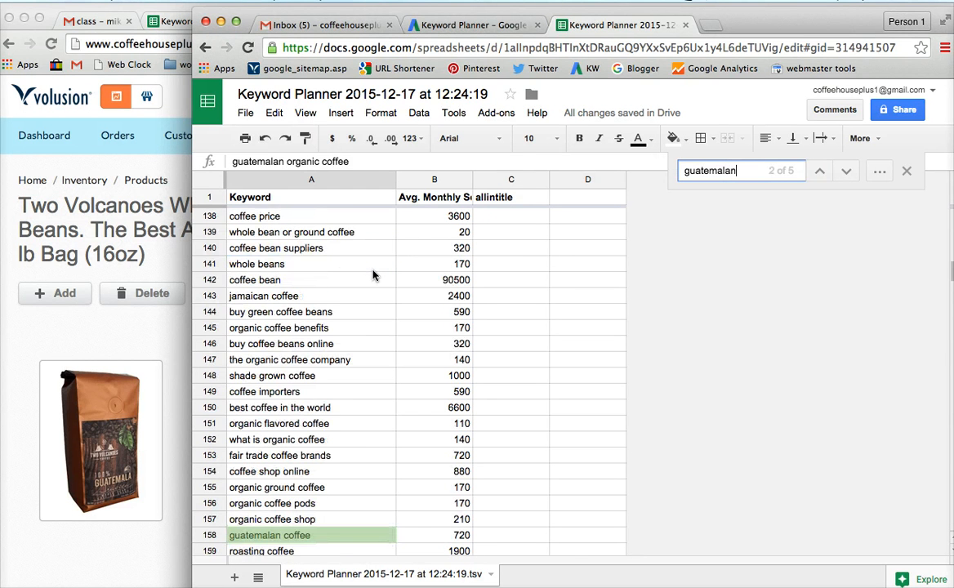
click(386, 275)
key(Return)
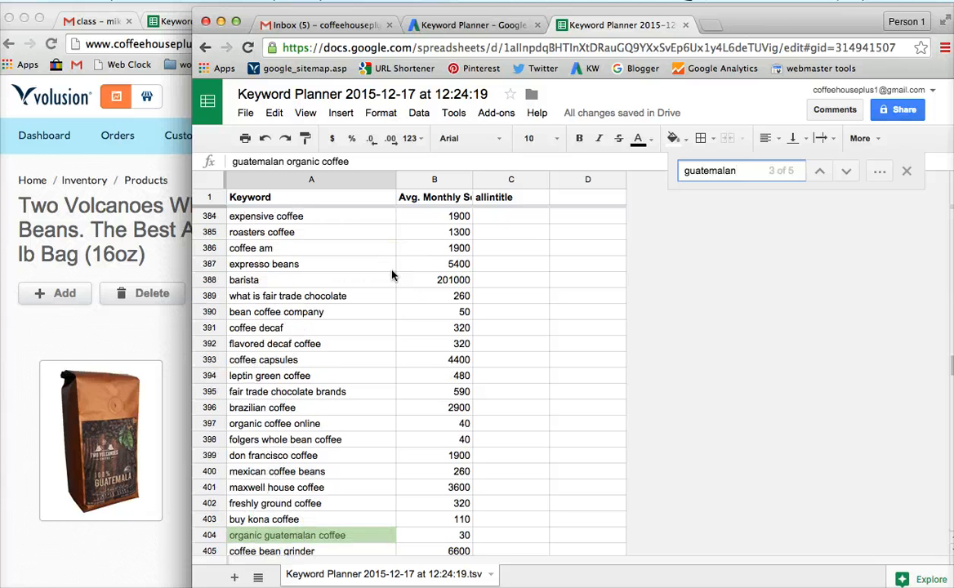
key(Return)
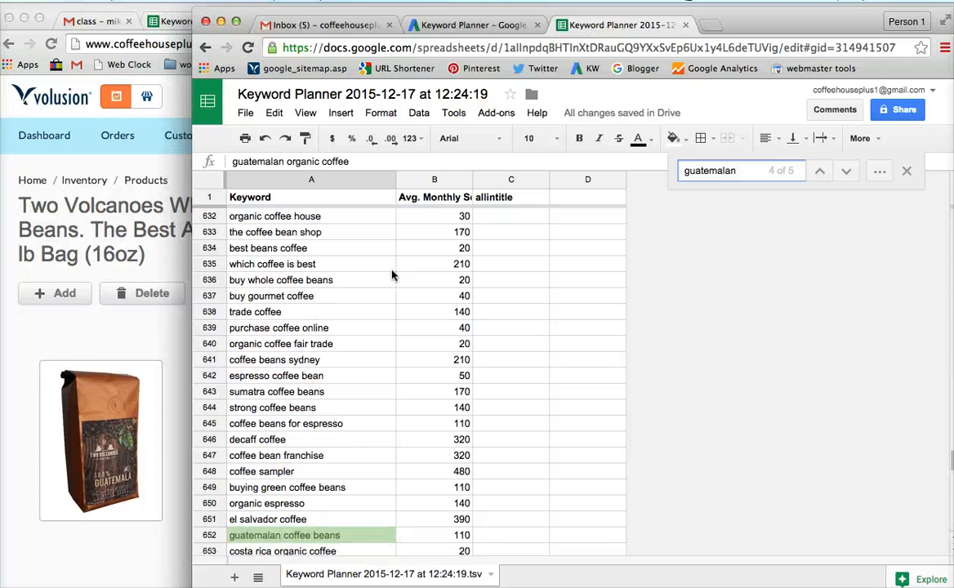
key(Return)
key(Return)
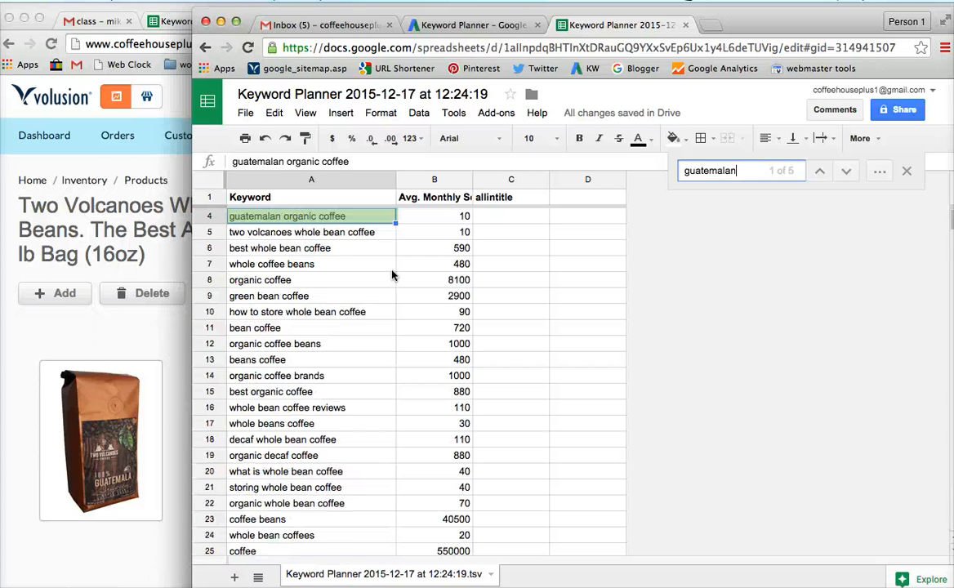
scroll(355, 335, up, 1)
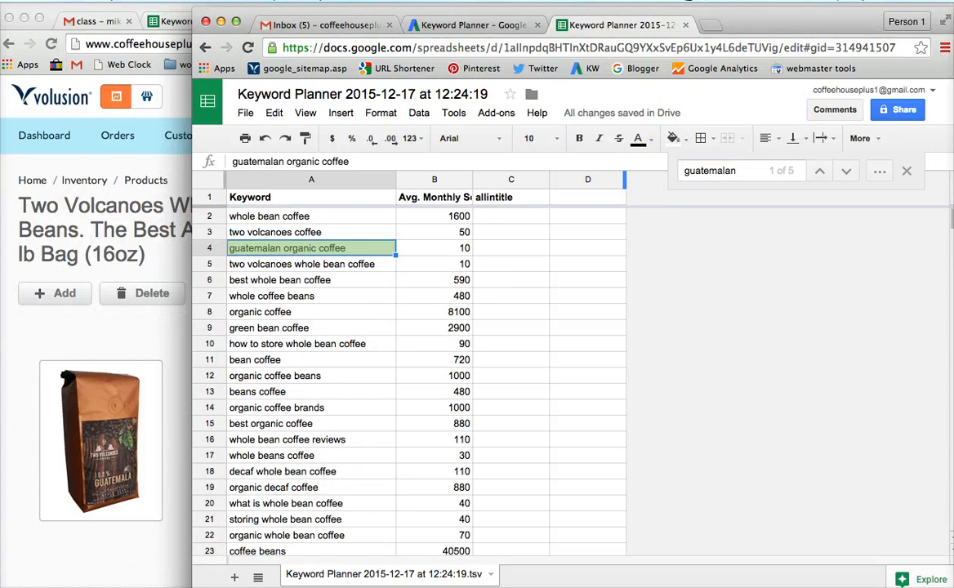
On the Volusion product page, shorten the product name to "Two Volcanoes Whole Bean Coffee - Guatemalan, Organic" and copy it
key(super+grave)
click(598, 378)
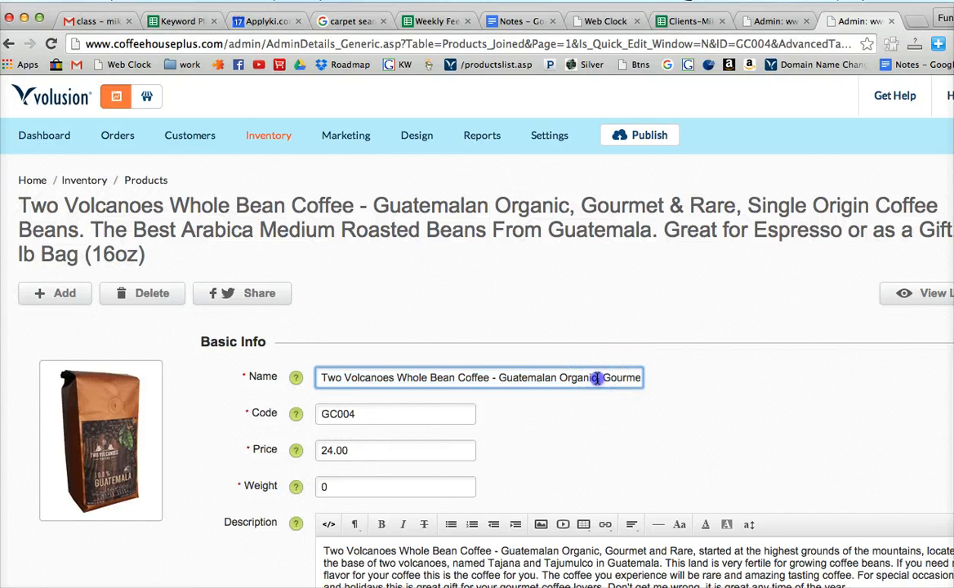
drag(599, 378, 760, 378)
key(BackSpace)
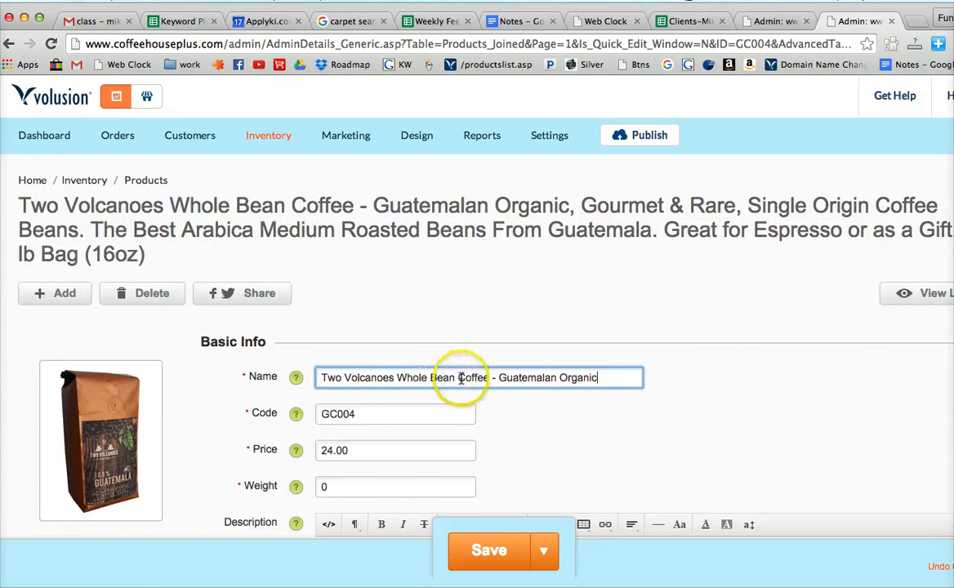
click(556, 377)
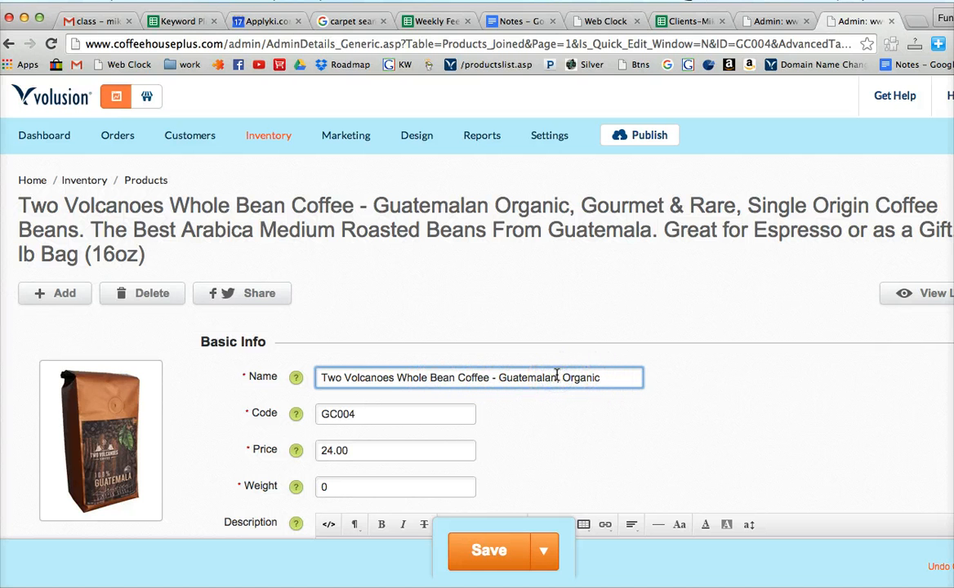
text(,)
click(564, 400)
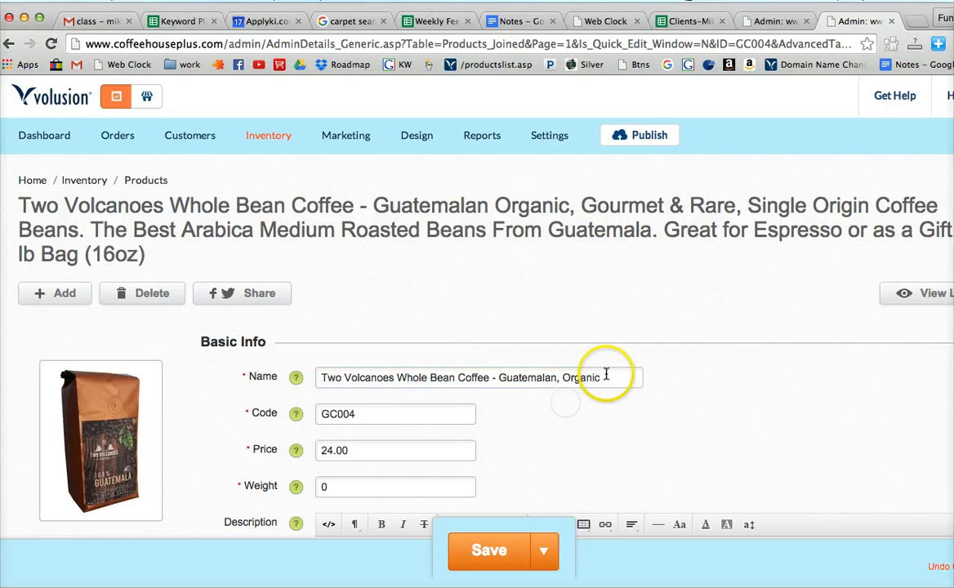
drag(621, 377, 333, 351)
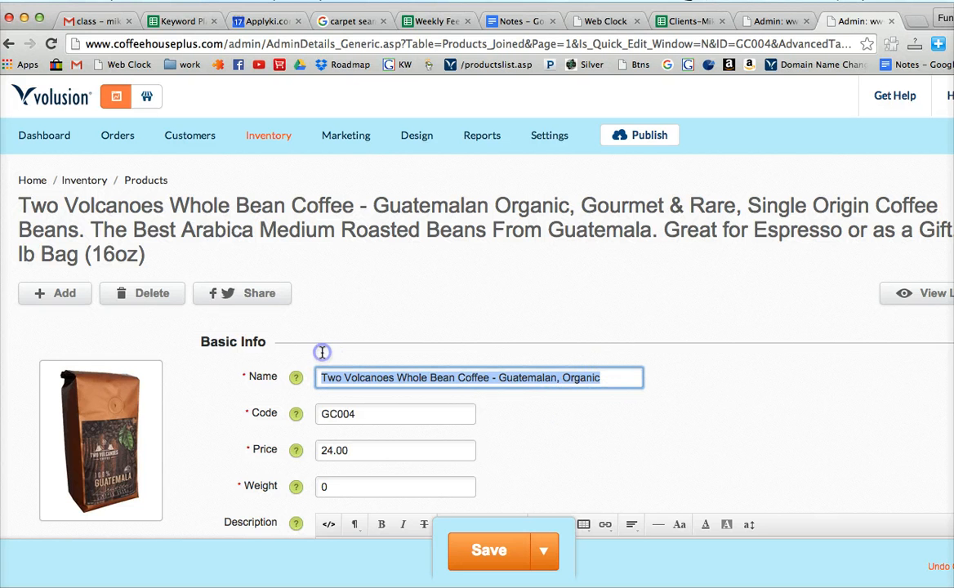
right_click(395, 379)
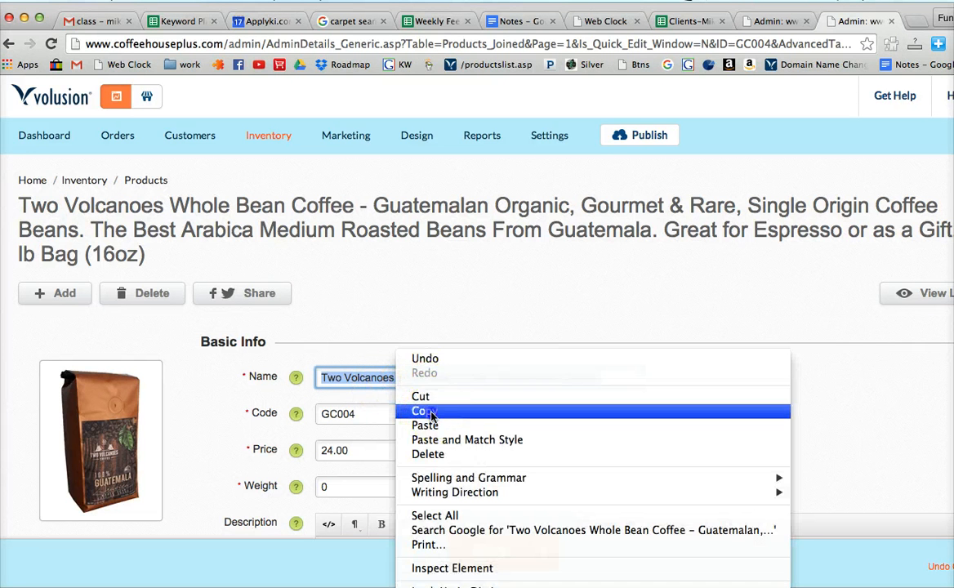
click(431, 415)
Change the product's Photo Alt Text to "Two Volcanoes Whole Bean Coffee - Guatemalan, Organic"
scroll(555, 368, down, 10)
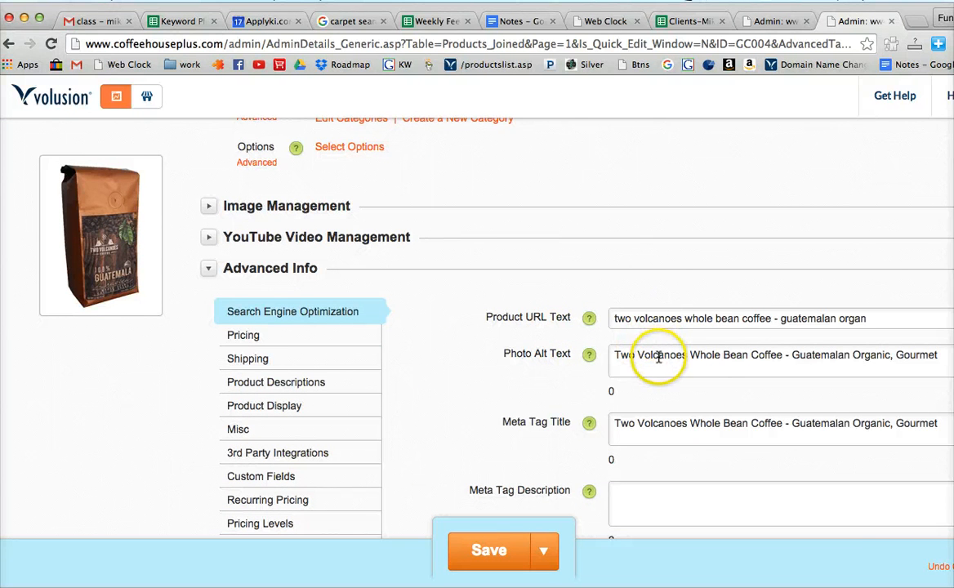
click(940, 355)
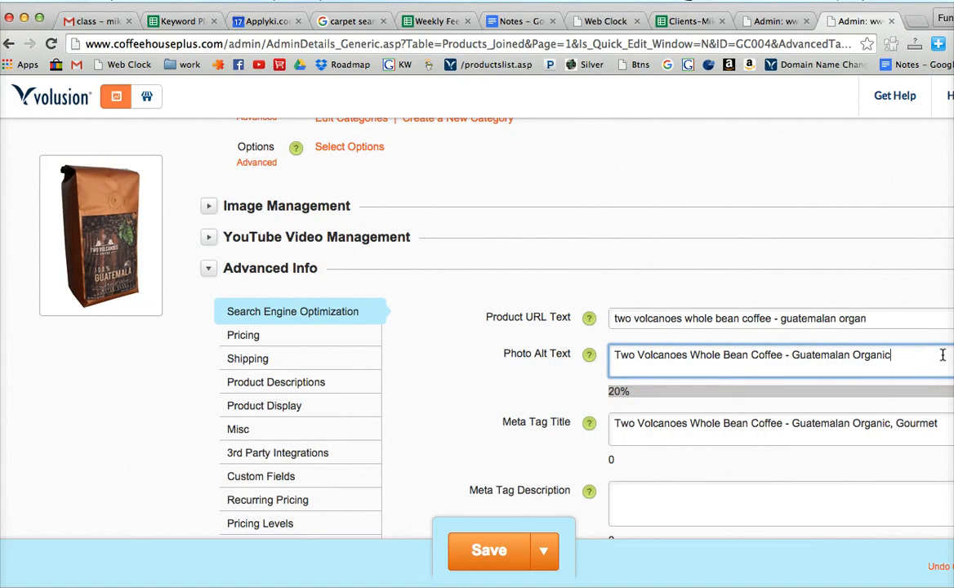
click(849, 354)
text(,)
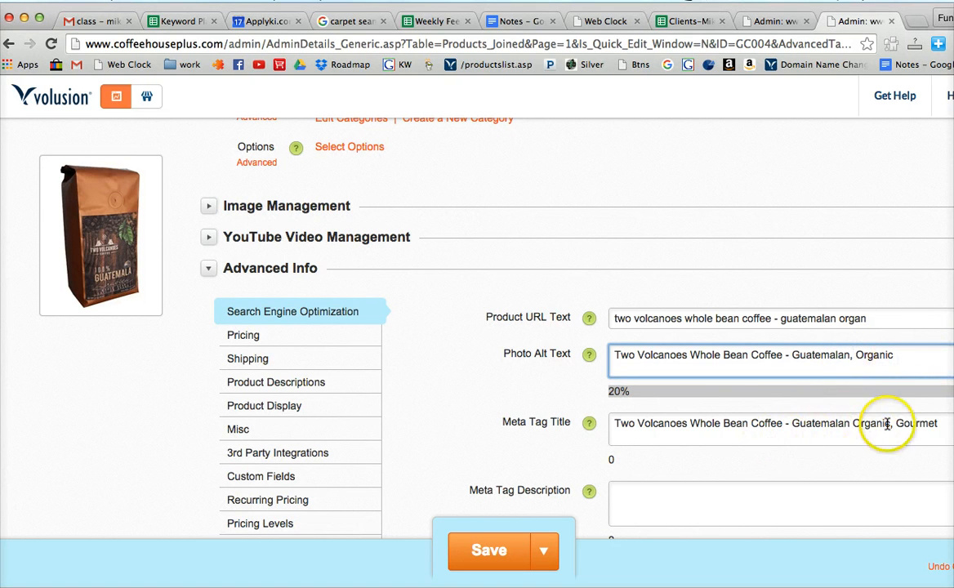
Set the Meta Tag Title to "Two Volcanoes Whole Bean Coffee - Guatemalan, Organic | CoffeeHousePlus.com"
click(850, 423)
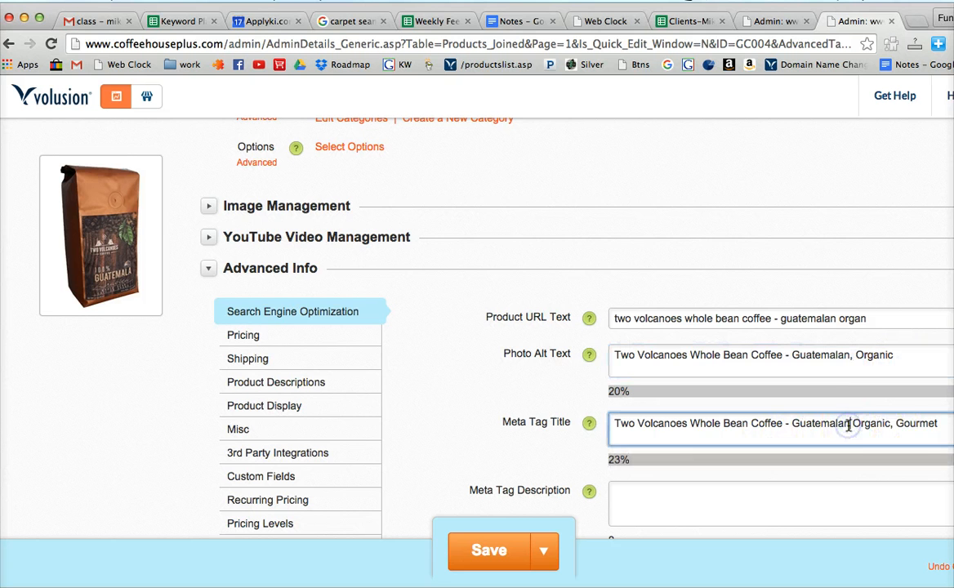
text(,)
click(893, 424)
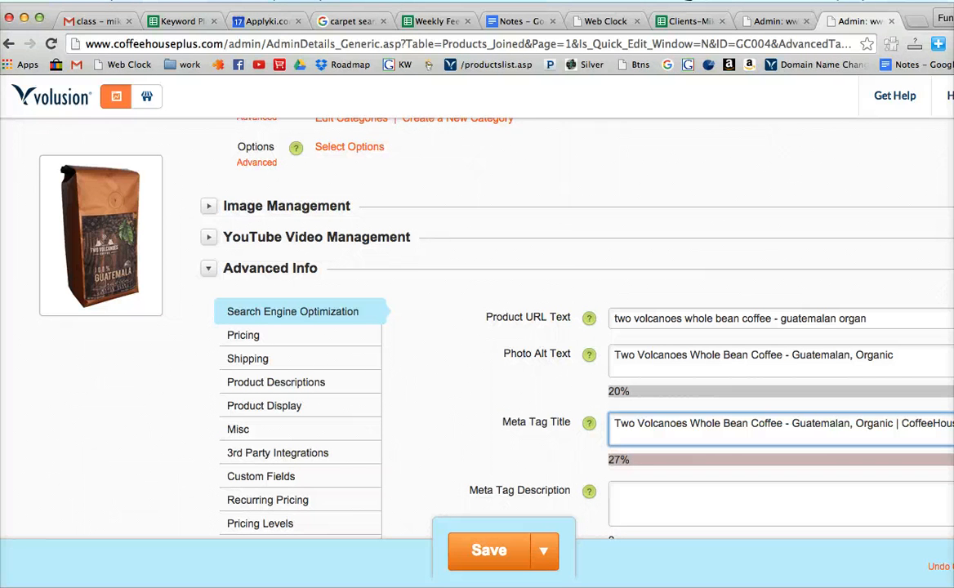
text(.com)
Write a Meta Tag Description starting with the copied product name and ending "flavor that you are sure to love.", and save the product
scroll(816, 399, down, 2)
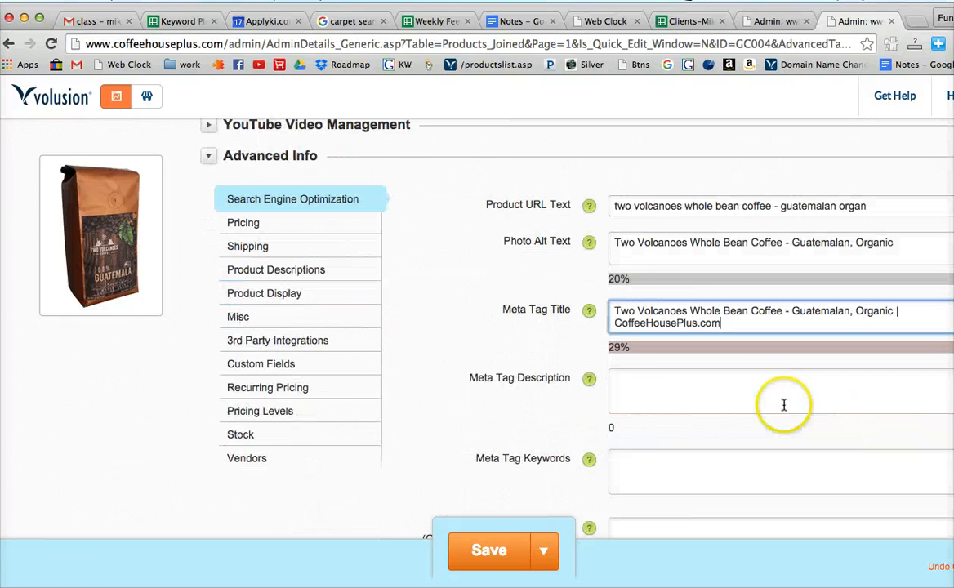
click(644, 383)
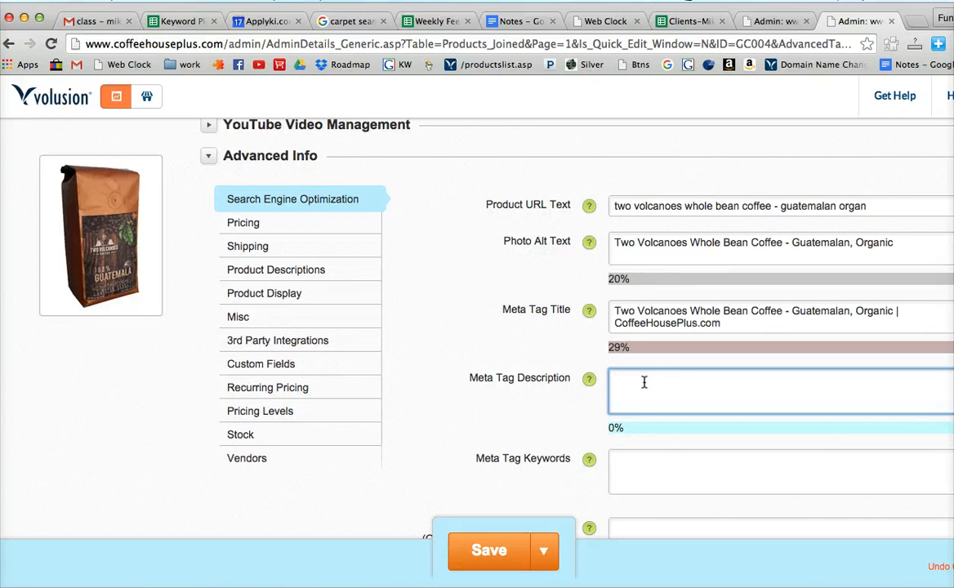
key(super+v)
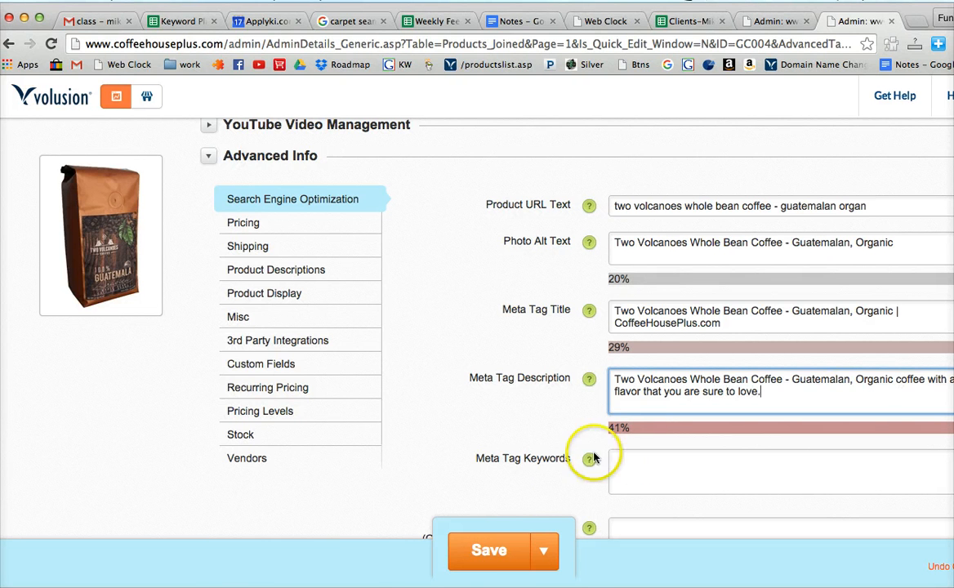
click(490, 559)
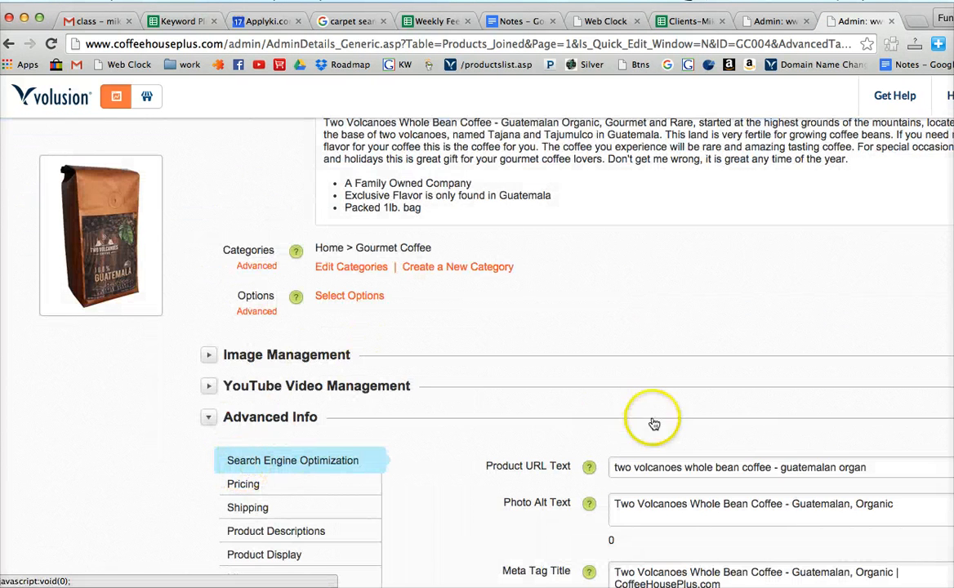
Change the Product URL Text to "two volcanoes whole bean coffee guatemalan" and save the product
click(782, 472)
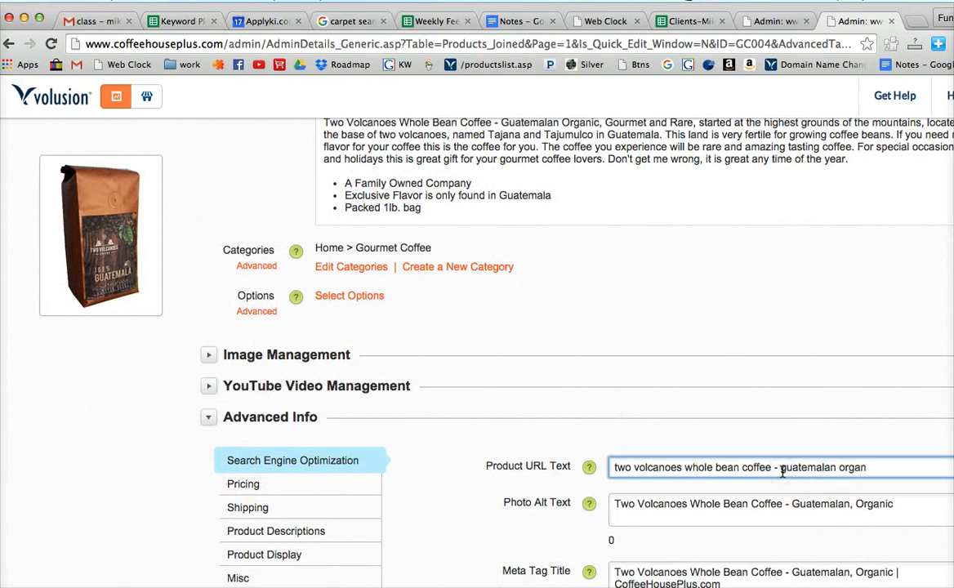
key(BackSpace)
scroll(474, 368, down, 3)
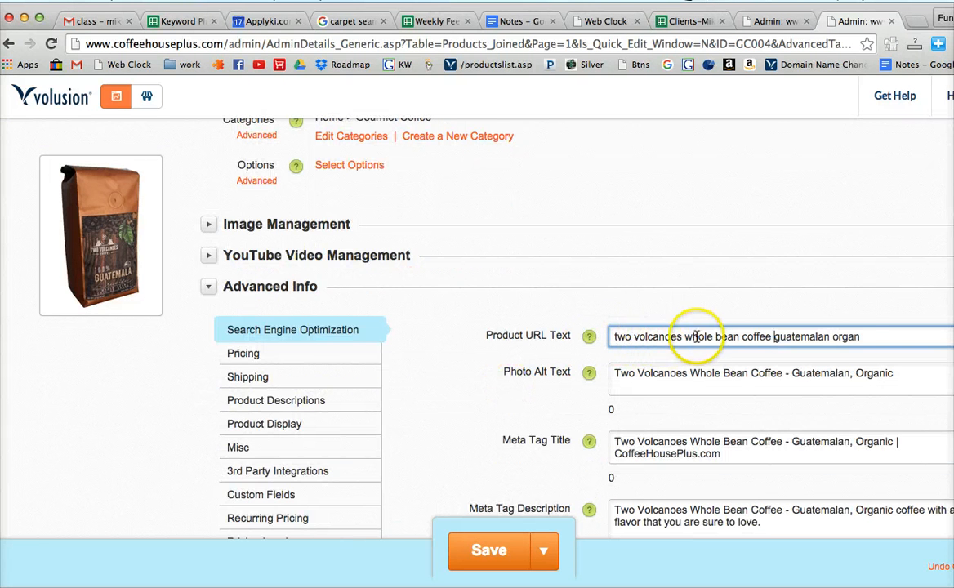
click(868, 339)
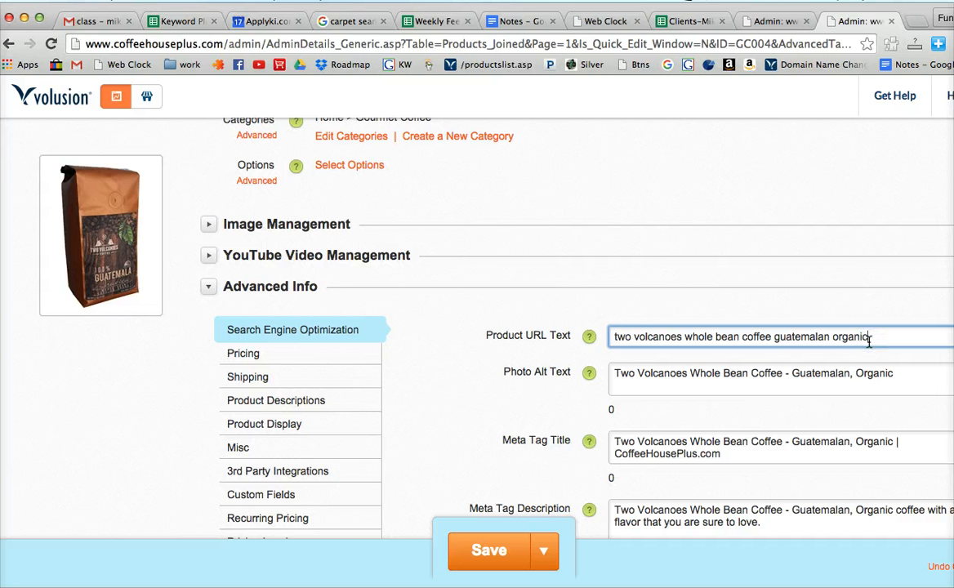
click(862, 346)
drag(849, 336, 815, 336)
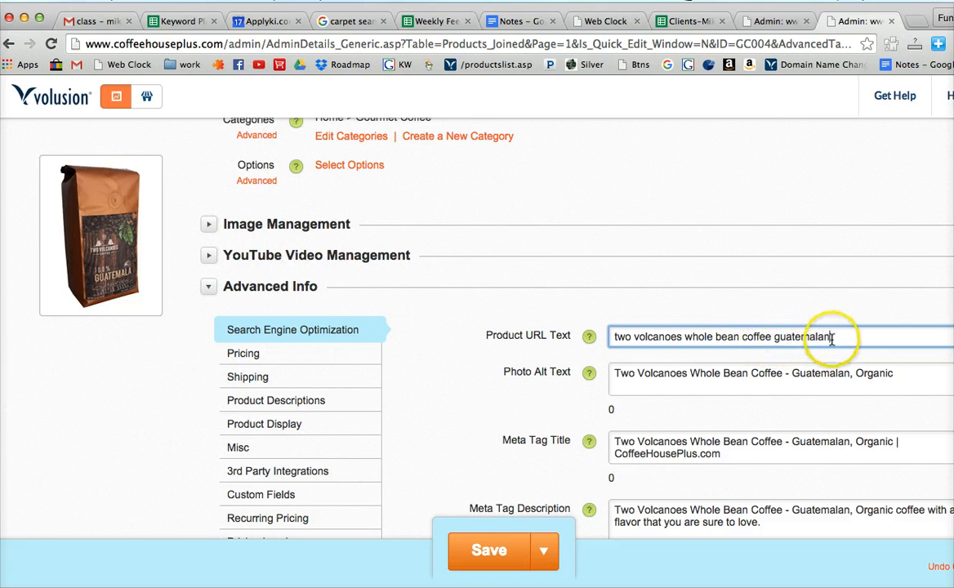
click(676, 375)
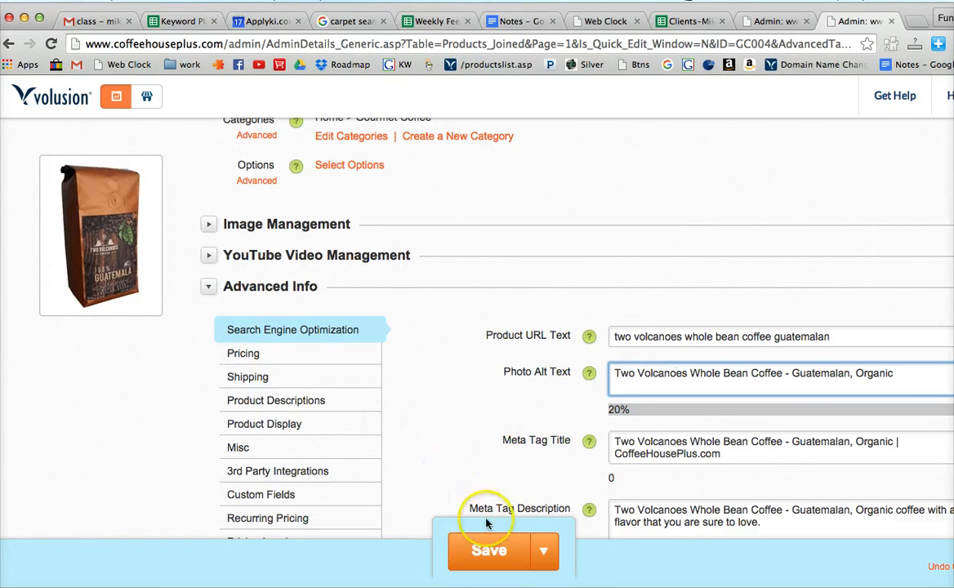
click(487, 550)
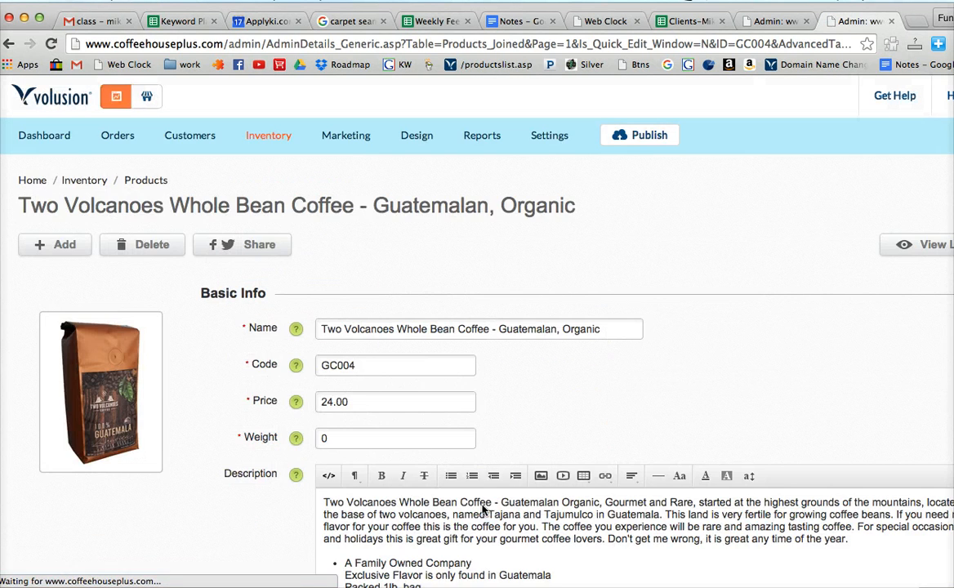
Review the saved product's description text and its search engine optimization fields
scroll(401, 340, down, 3)
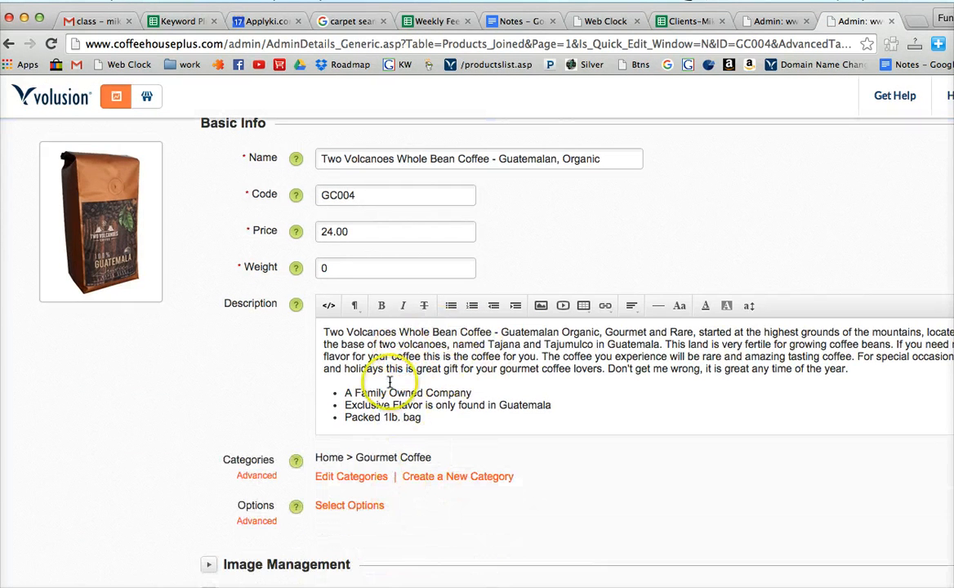
drag(360, 332, 460, 410)
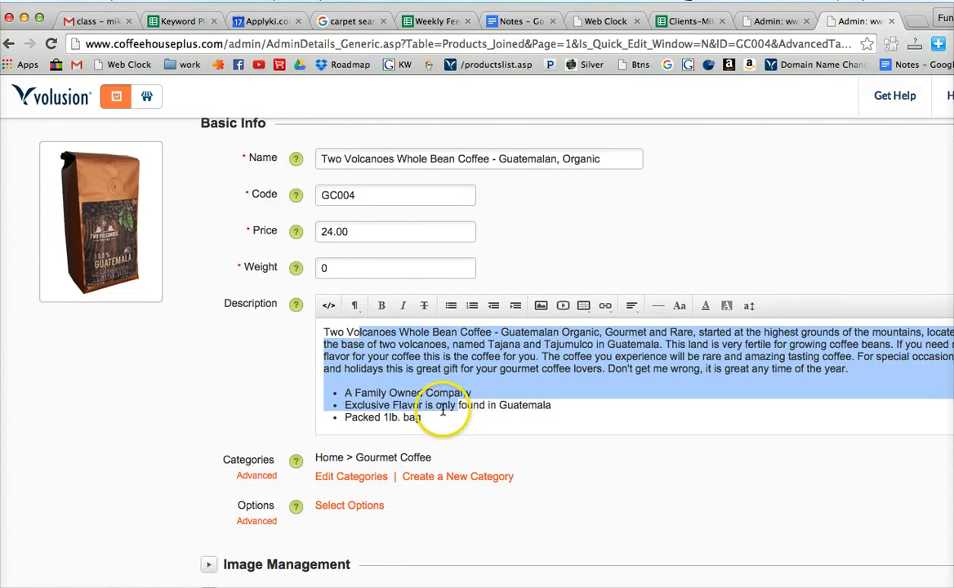
scroll(457, 418, down, 1)
scroll(479, 423, down, 4)
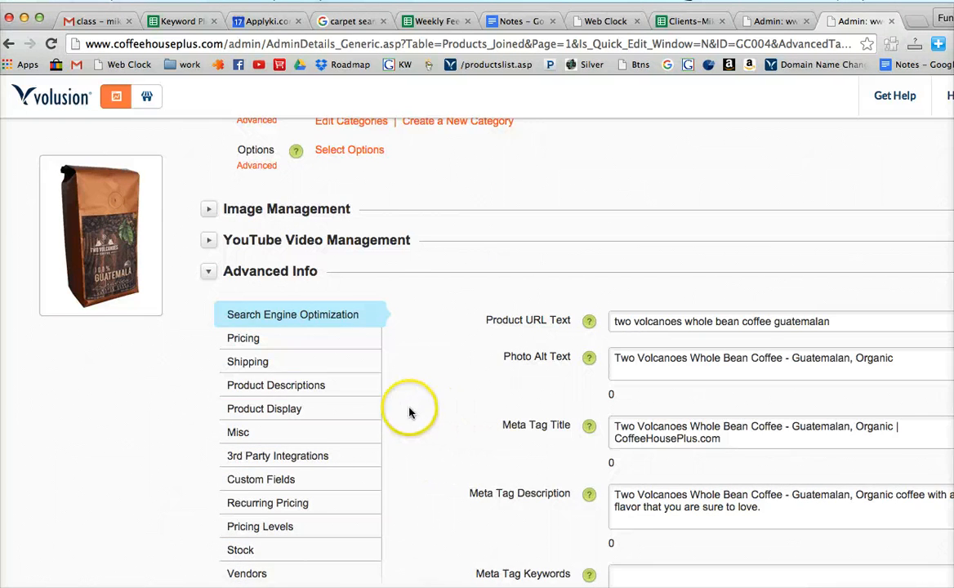
Open the product descriptions section and insert a comma after "Guatemalan" in the short product description
click(298, 389)
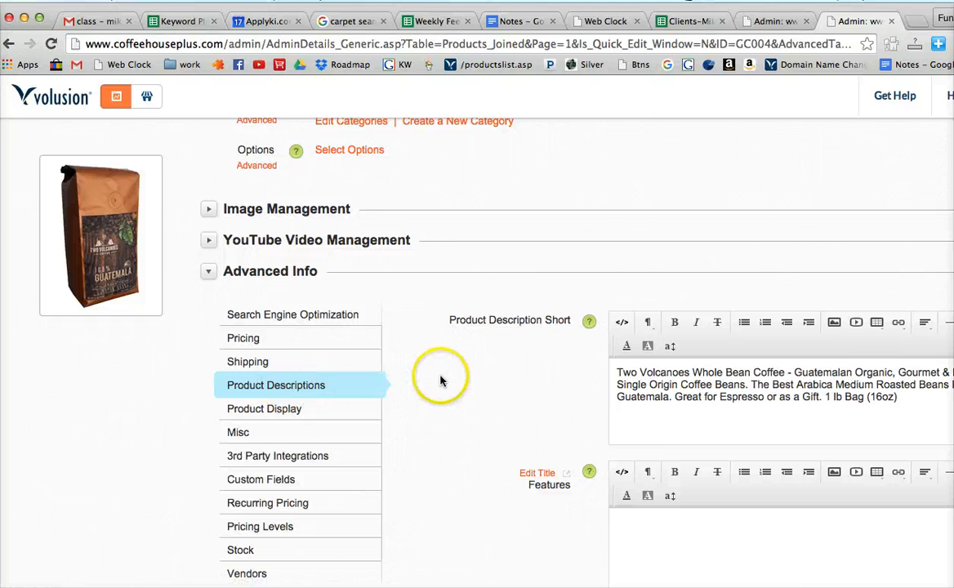
scroll(459, 401, down, 1)
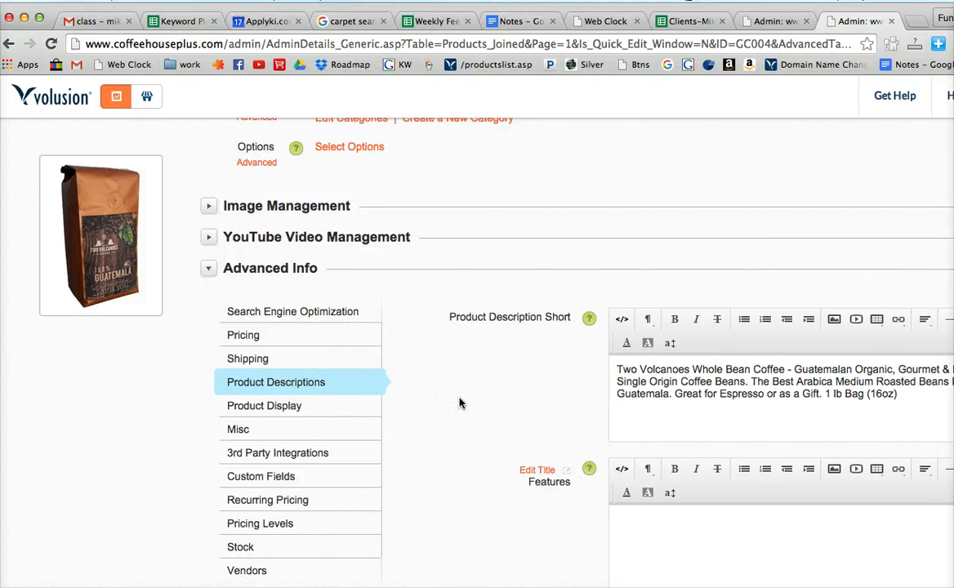
scroll(459, 402, down, 5)
click(450, 389)
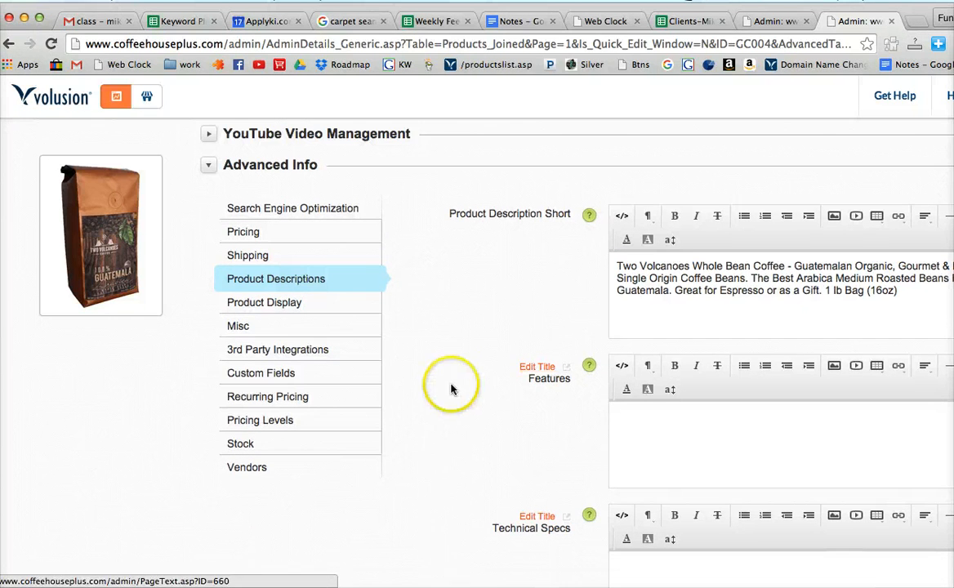
drag(617, 266, 865, 267)
click(851, 268)
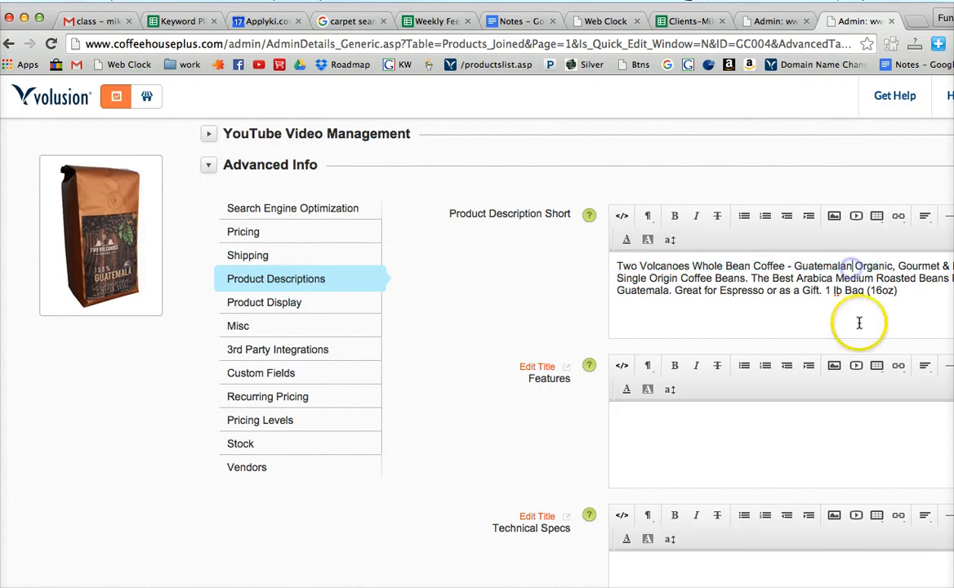
text(,)
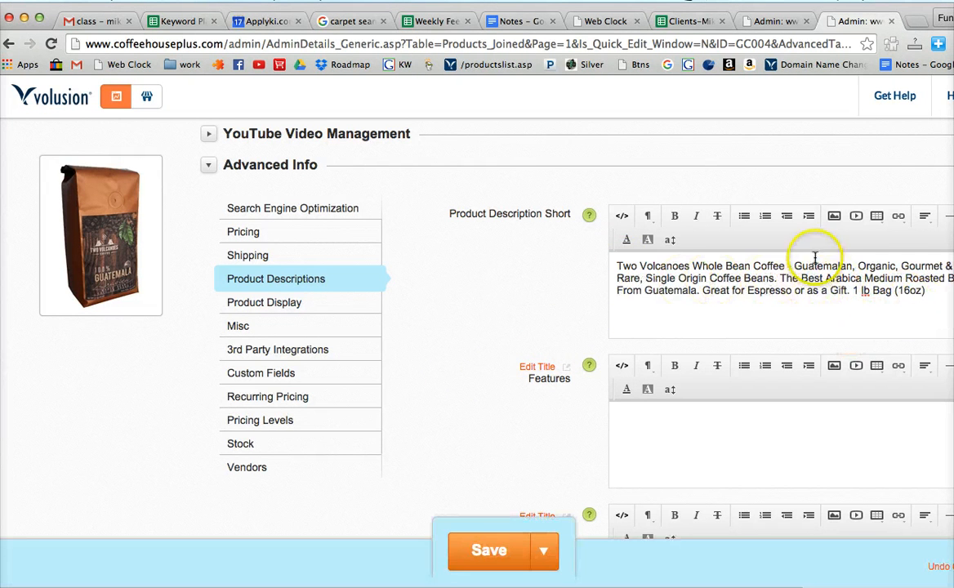
drag(796, 266, 926, 291)
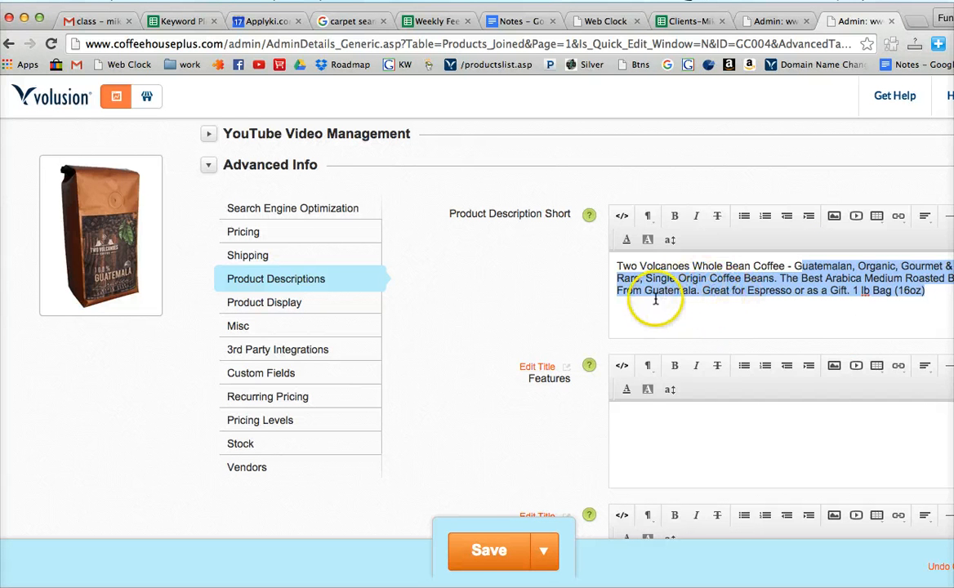
click(677, 279)
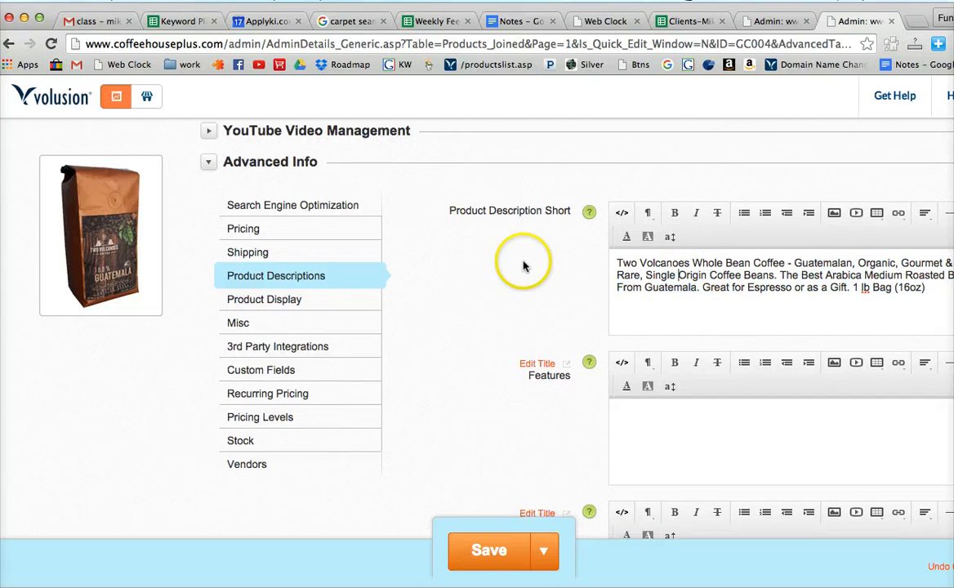
Correct the misspelled "coffe" to "coffee" in the small-batch roasting bullet of the Extended Information
scroll(506, 265, down, 2)
scroll(506, 265, down, 8)
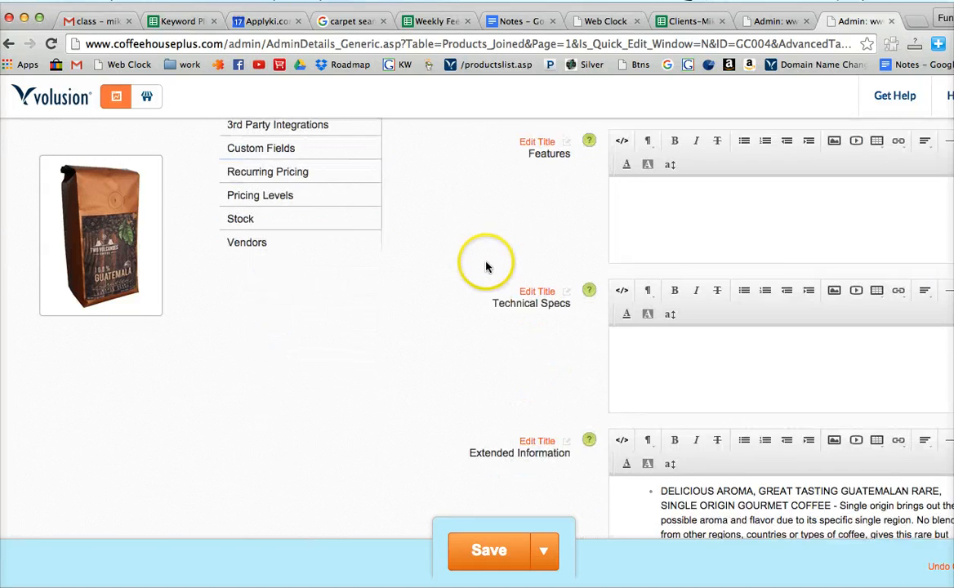
scroll(486, 269, down, 3)
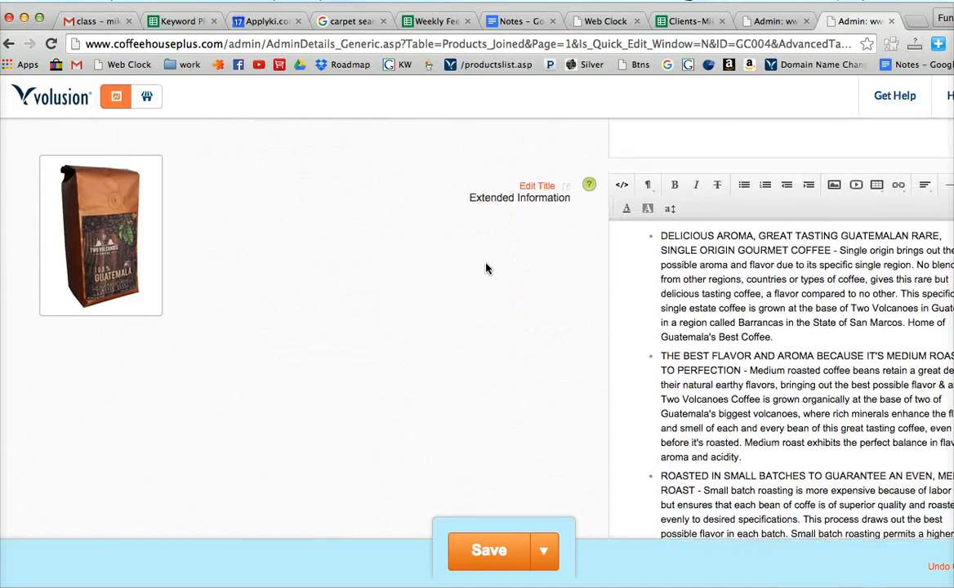
drag(657, 183, 786, 400)
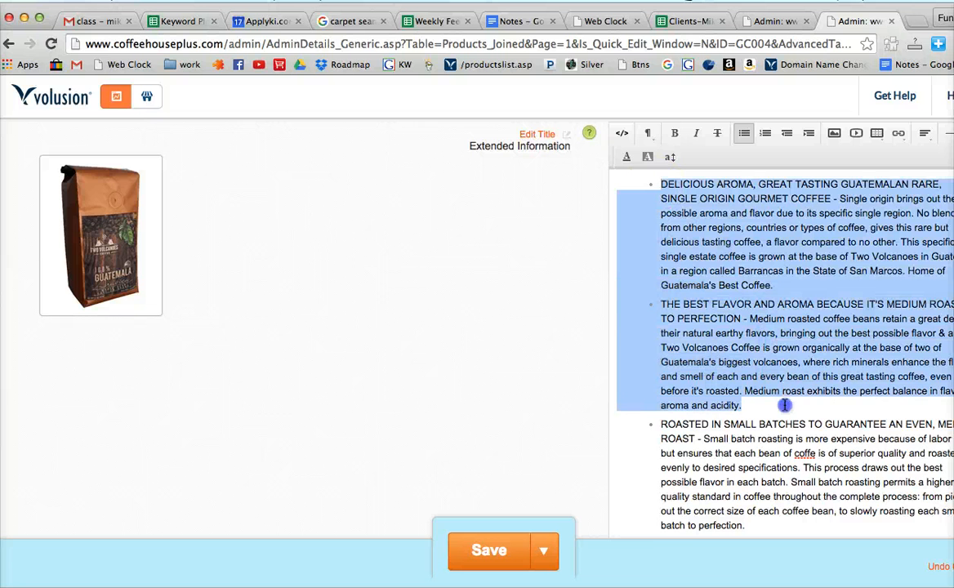
scroll(784, 363, down, 3)
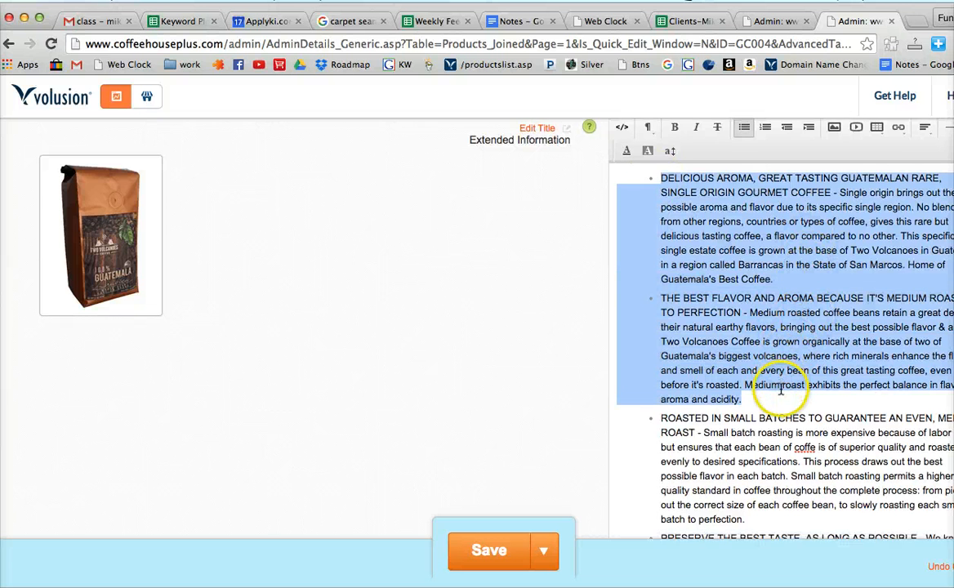
scroll(770, 380, down, 3)
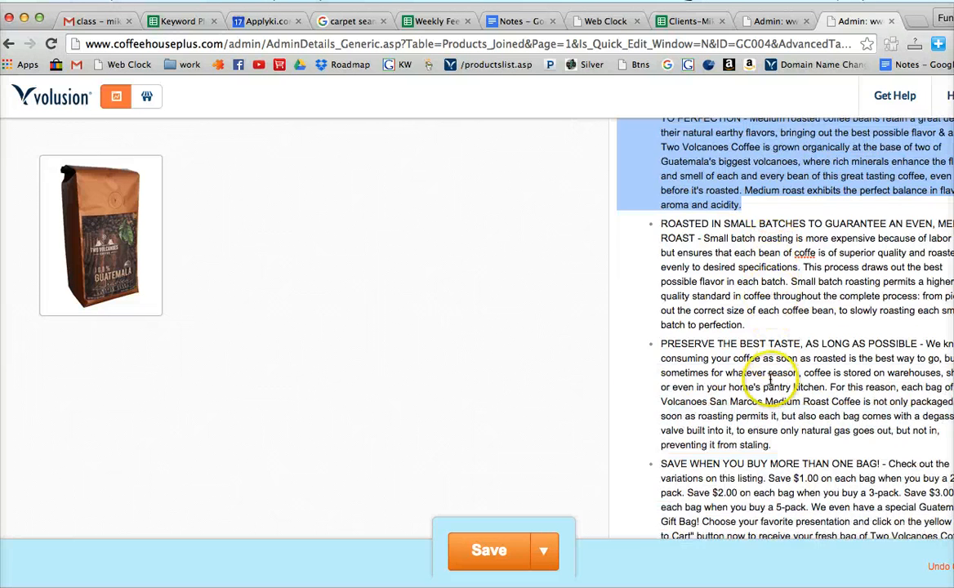
click(817, 253)
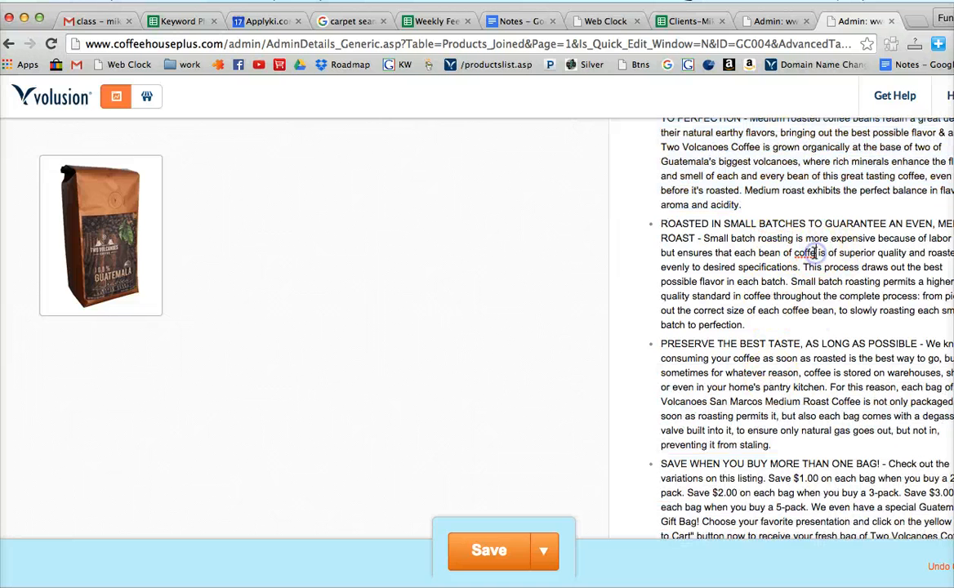
text(e)
Examine the Extended Information, the description above pricing, the photo caption field, the main description and the short description
scroll(733, 281, down, 8)
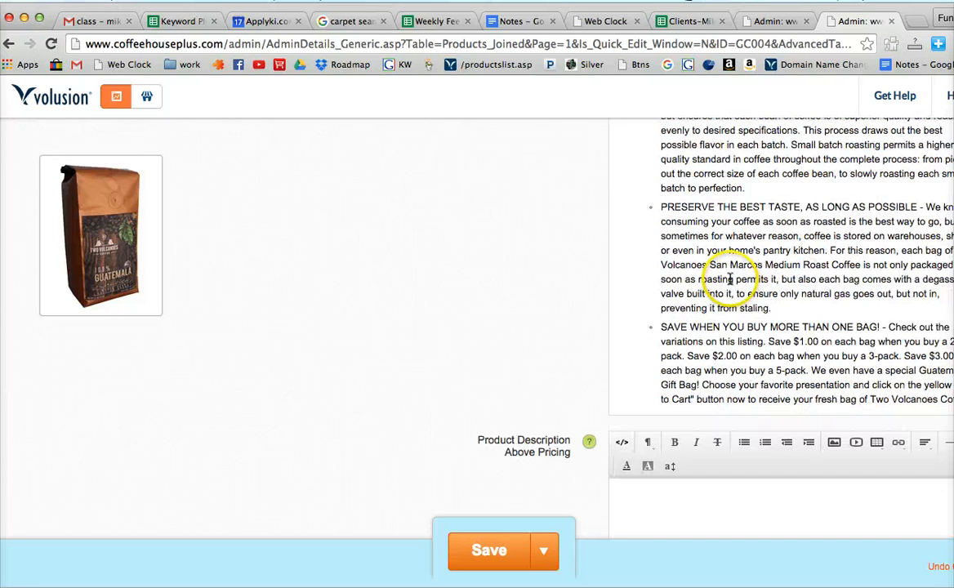
click(675, 368)
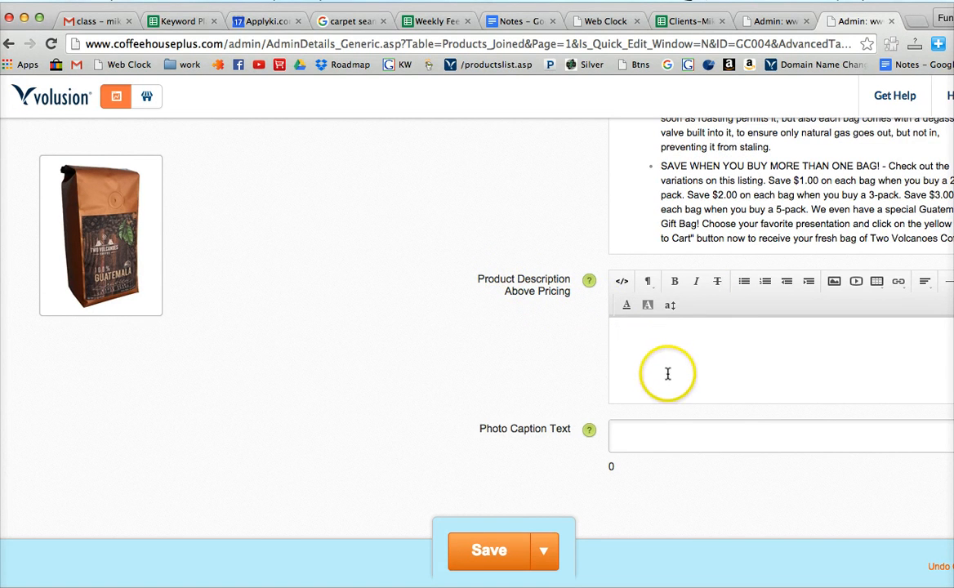
scroll(621, 390, up, 15)
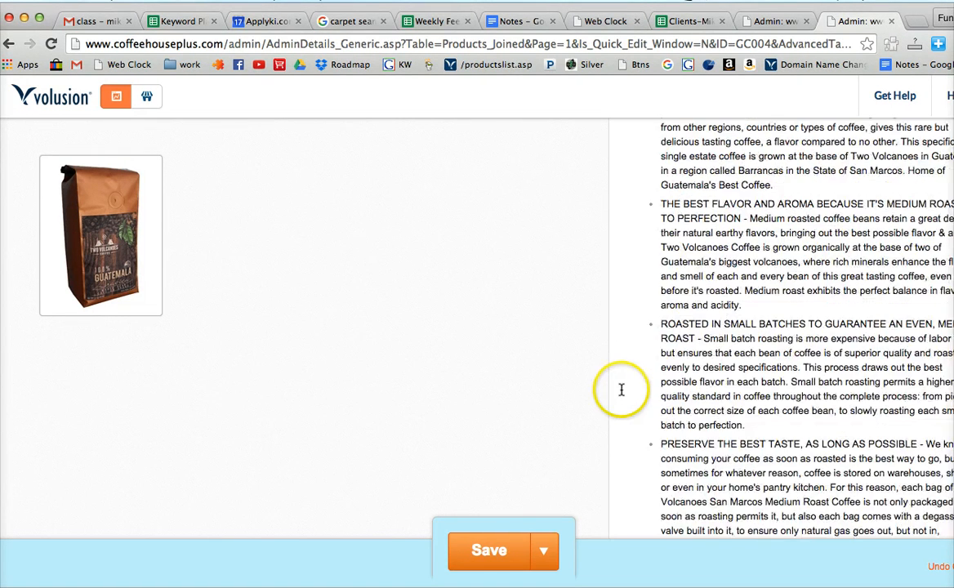
scroll(532, 382, down, 3)
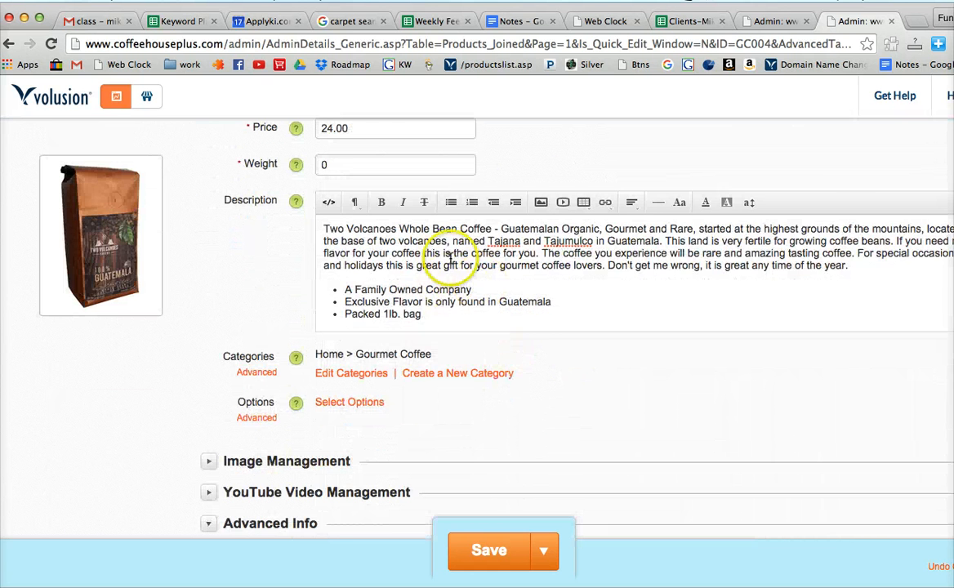
drag(490, 323, 356, 245)
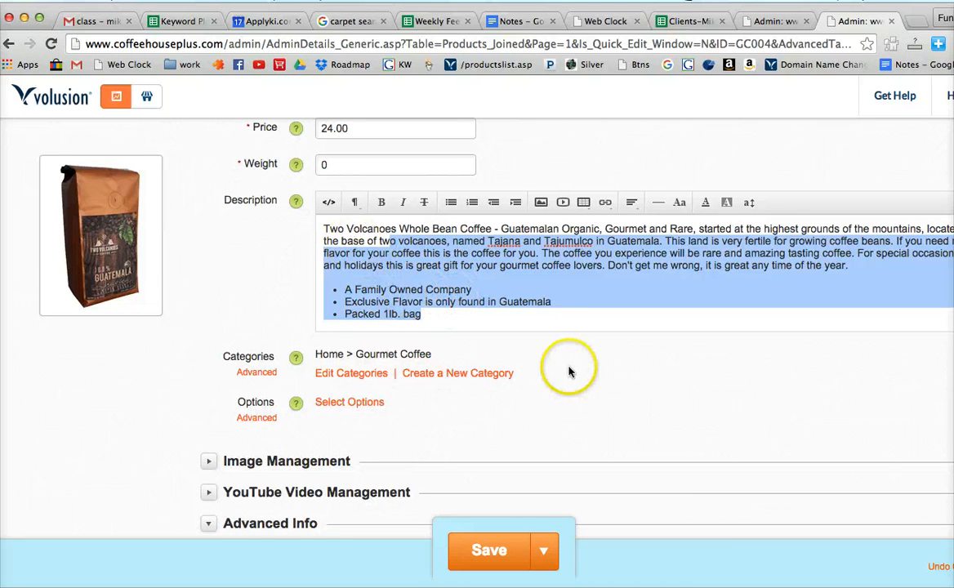
scroll(569, 374, down, 12)
scroll(565, 380, down, 1)
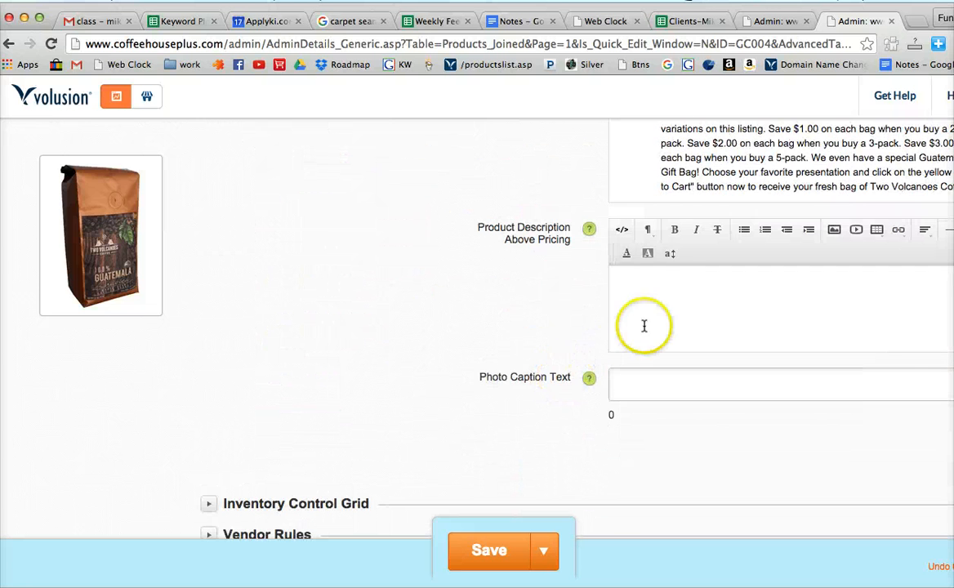
click(654, 307)
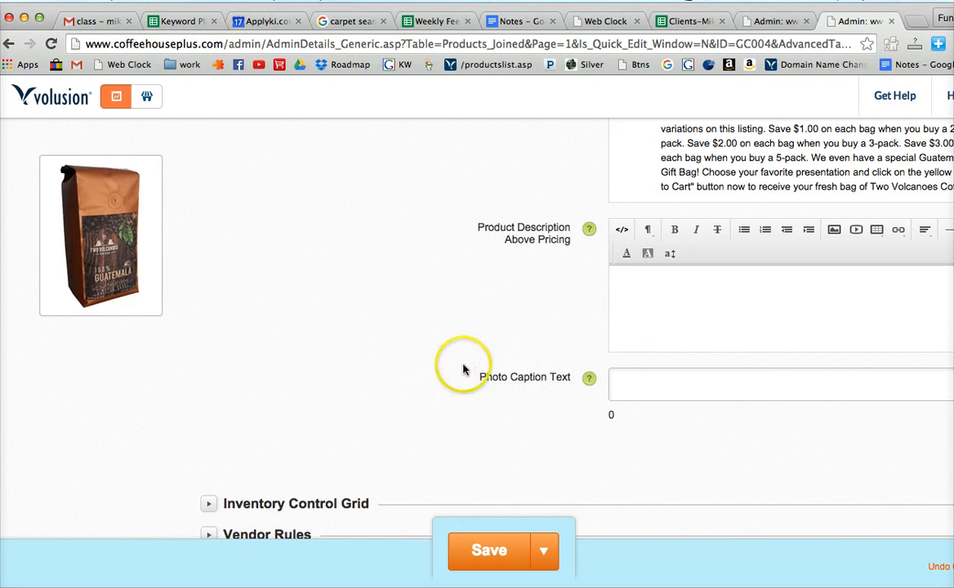
scroll(428, 358, up, 10)
scroll(425, 361, up, 7)
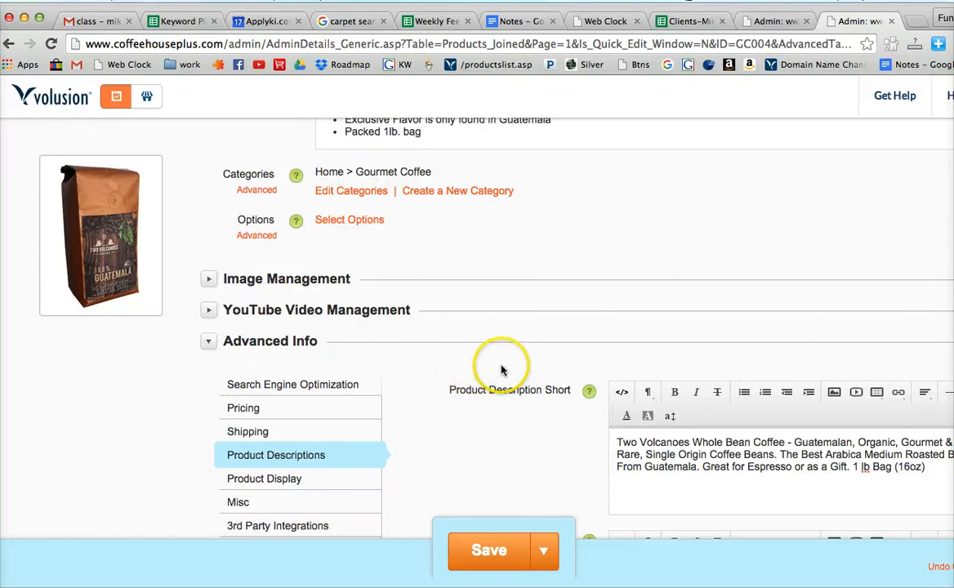
scroll(498, 362, down, 1)
scroll(503, 360, up, 10)
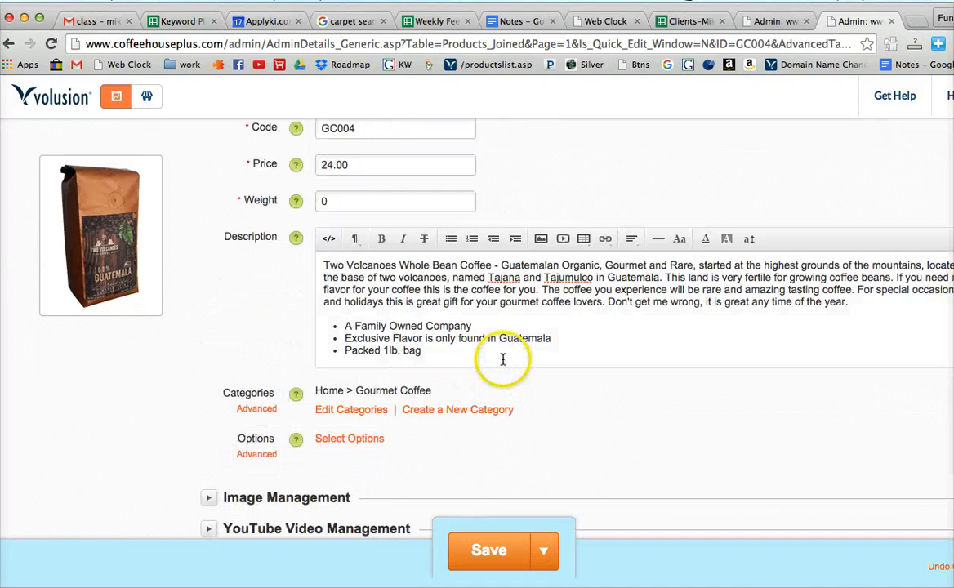
Check the product page through to its end and save the edited product descriptions
scroll(527, 362, down, 15)
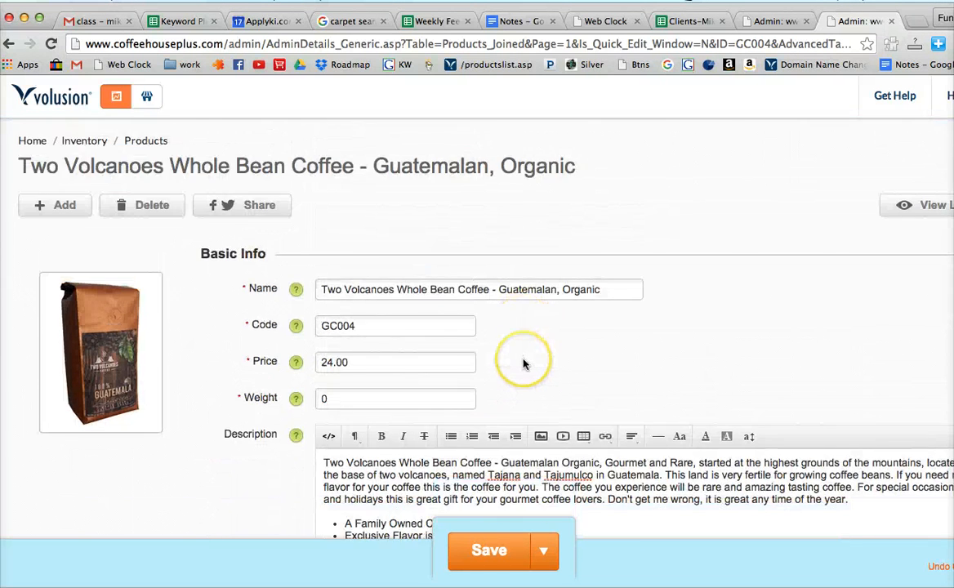
scroll(534, 361, down, 5)
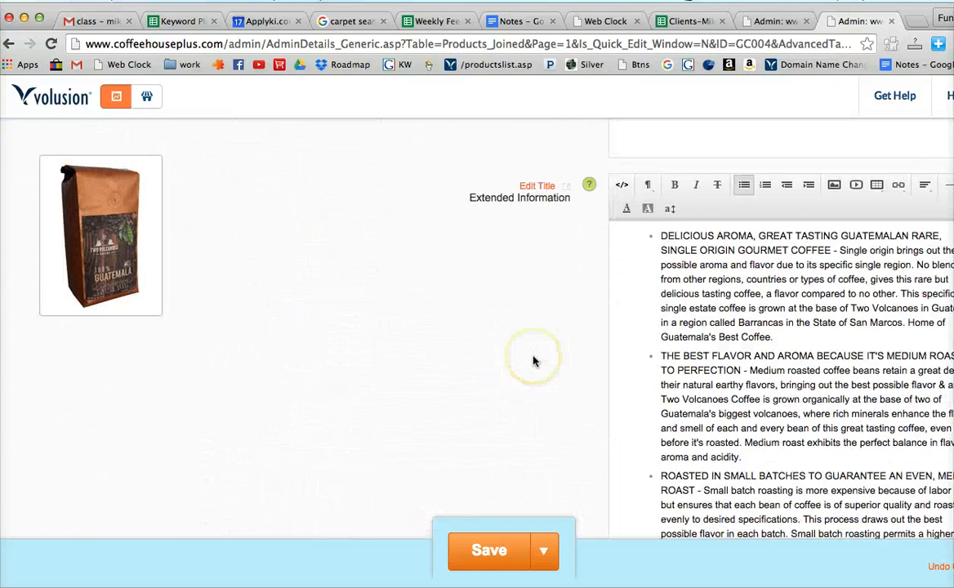
scroll(530, 361, down, 7)
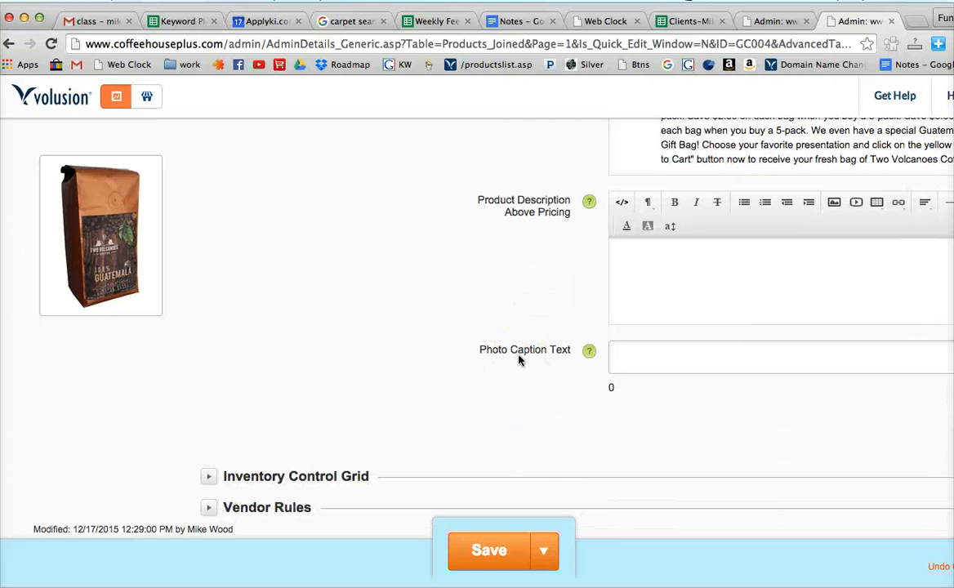
click(467, 550)
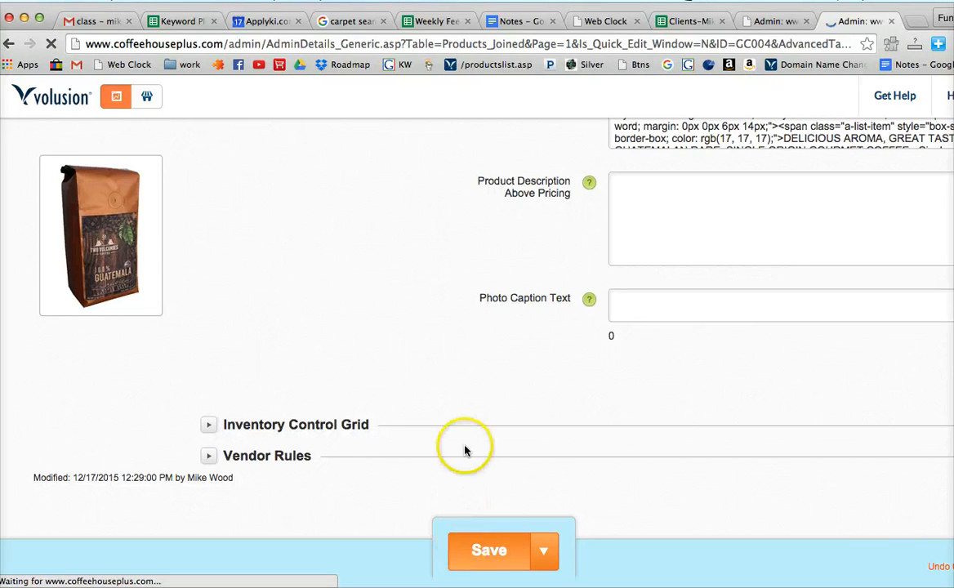